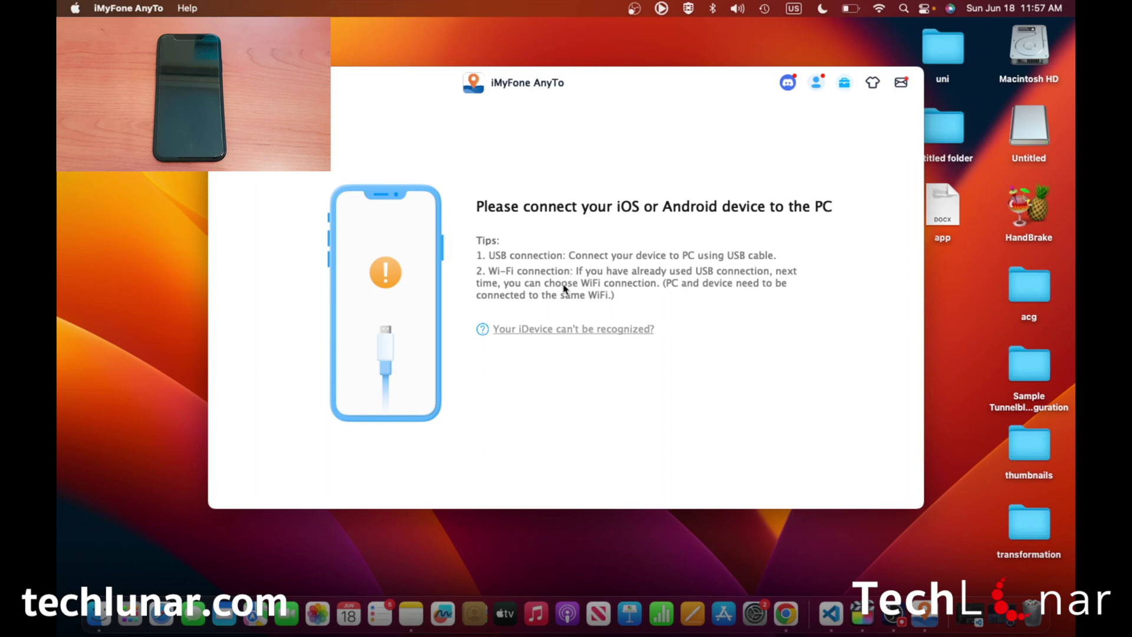
- Check the Mac's Wi-Fi network, then connect the iPhone XR over Wi-Fi and acknowledge the passcode notice
click(879, 12)
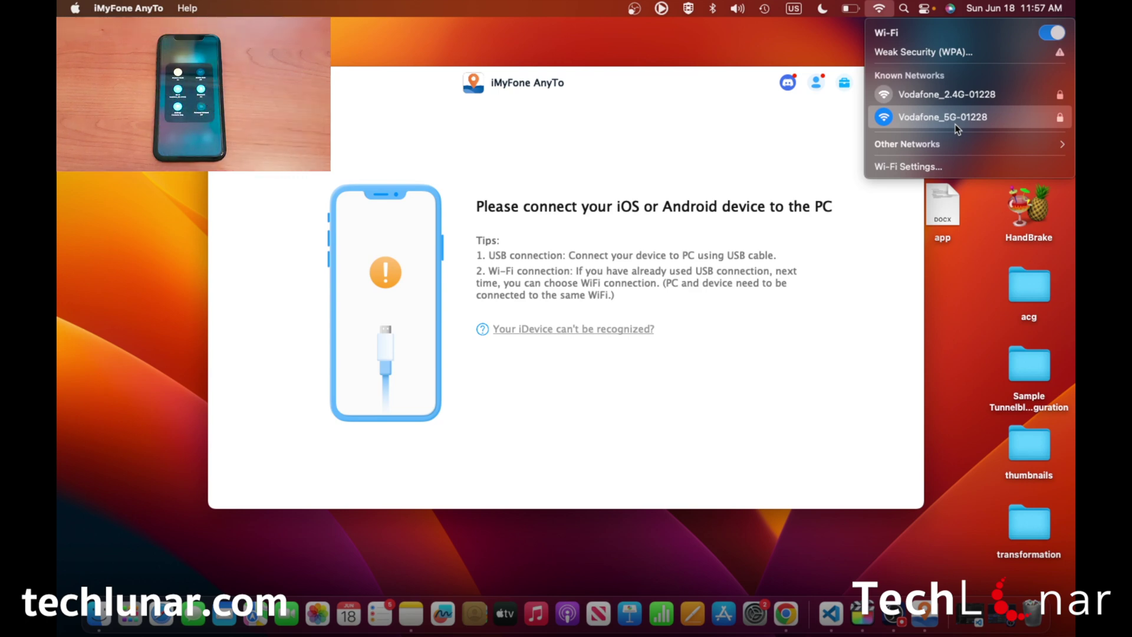
click(744, 237)
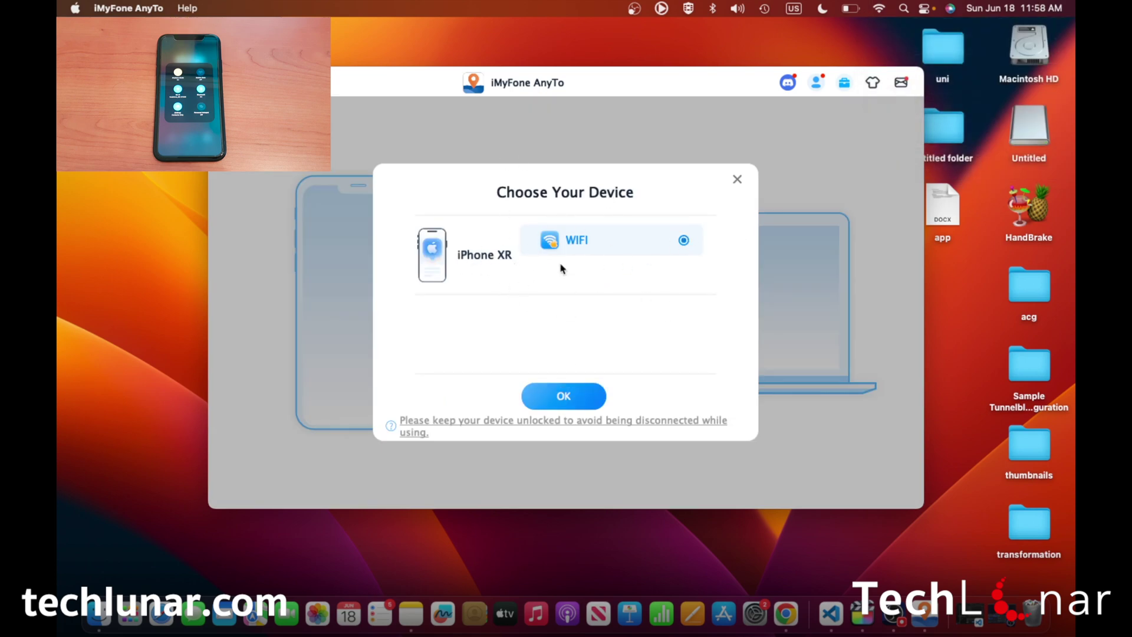
click(562, 396)
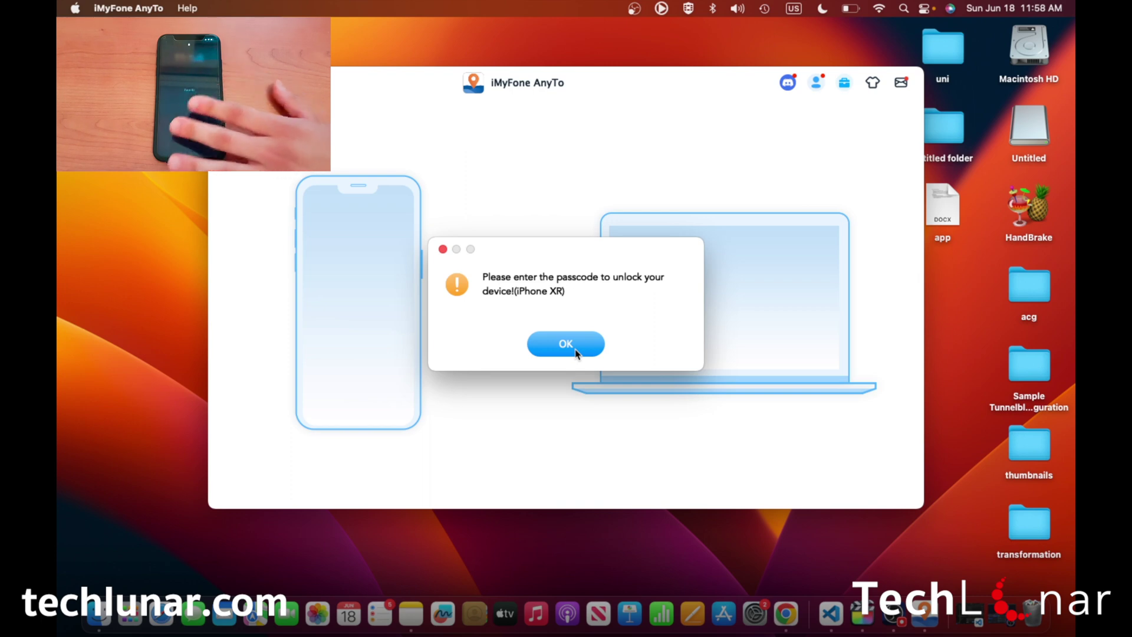
click(566, 344)
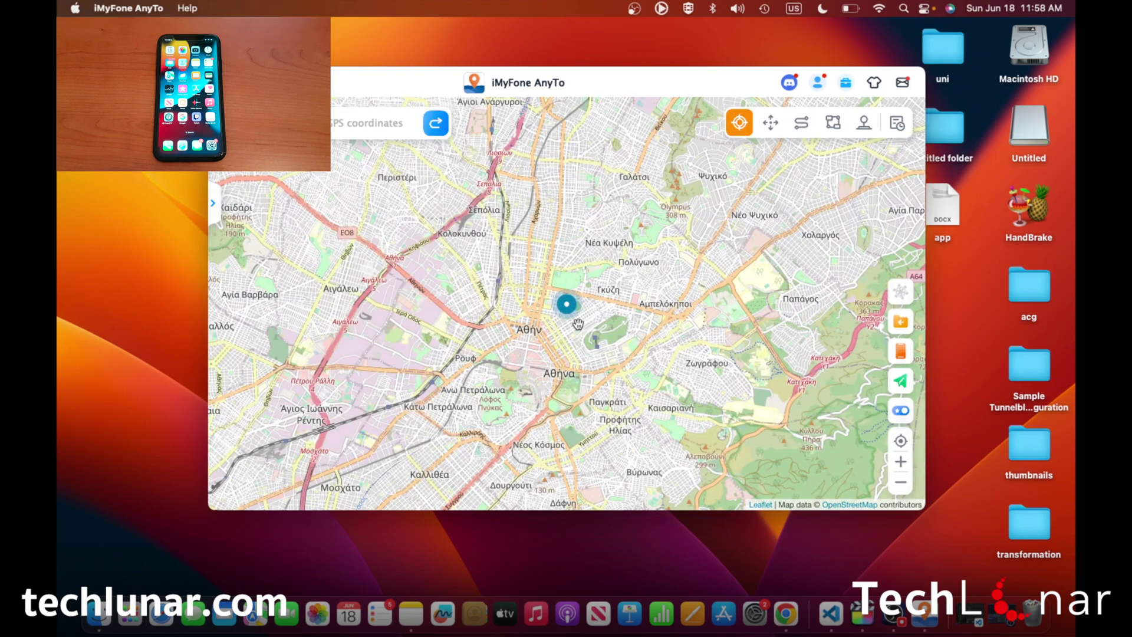
- Zoom the Athens map and drop an initial teleport pin near Nea Filadelfeia
scroll(569, 347, down, 7)
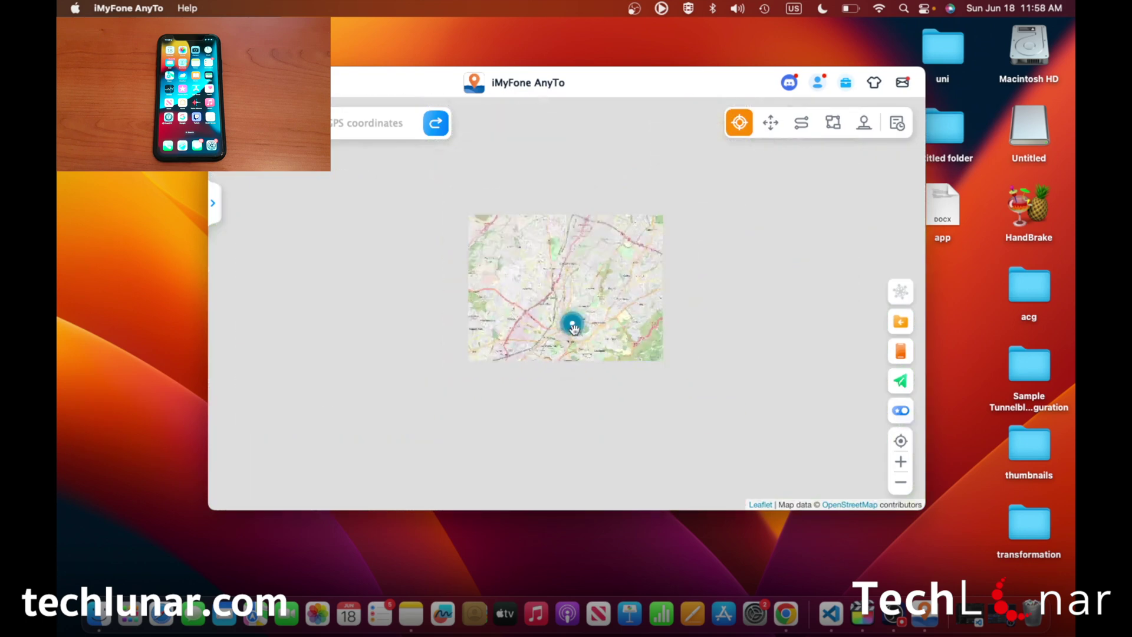
scroll(567, 358, down, 3)
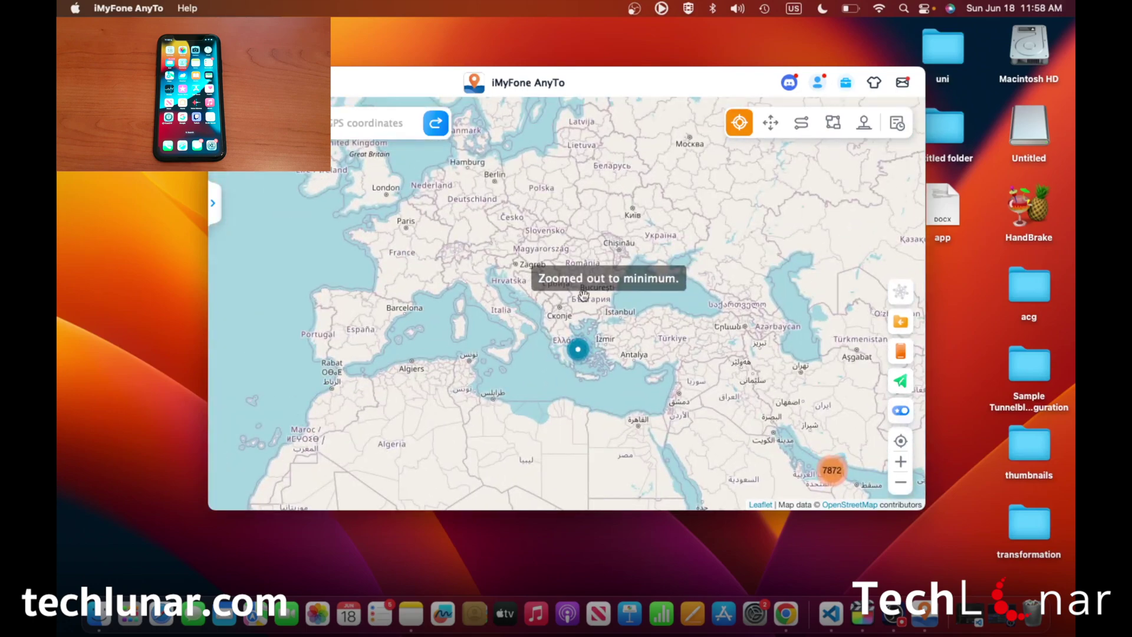
scroll(566, 353, up, 5)
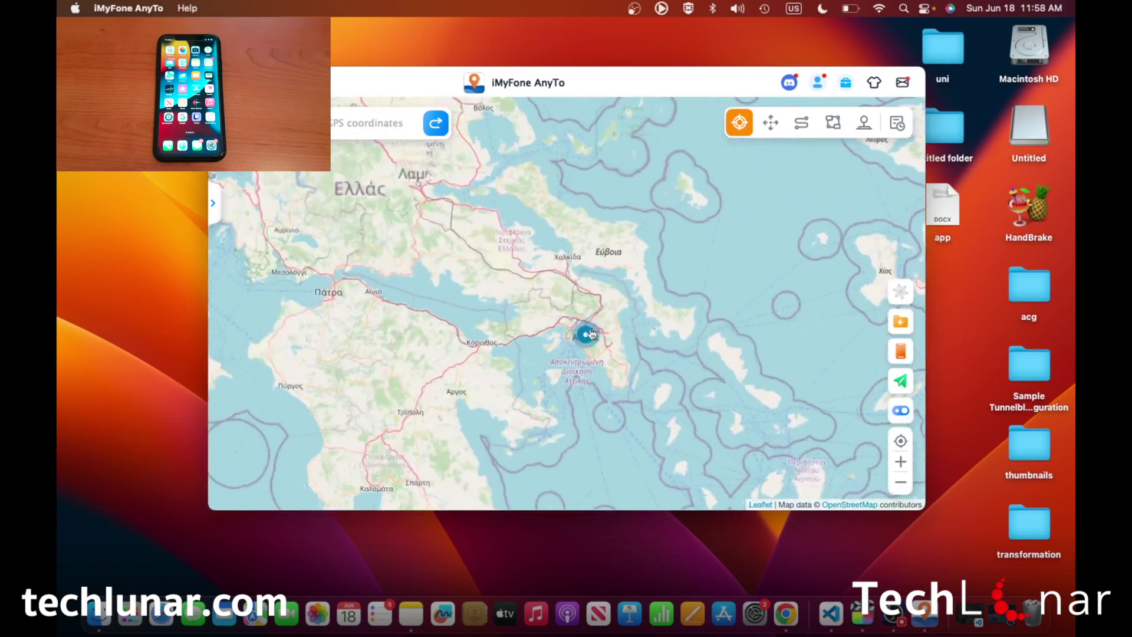
scroll(568, 351, up, 4)
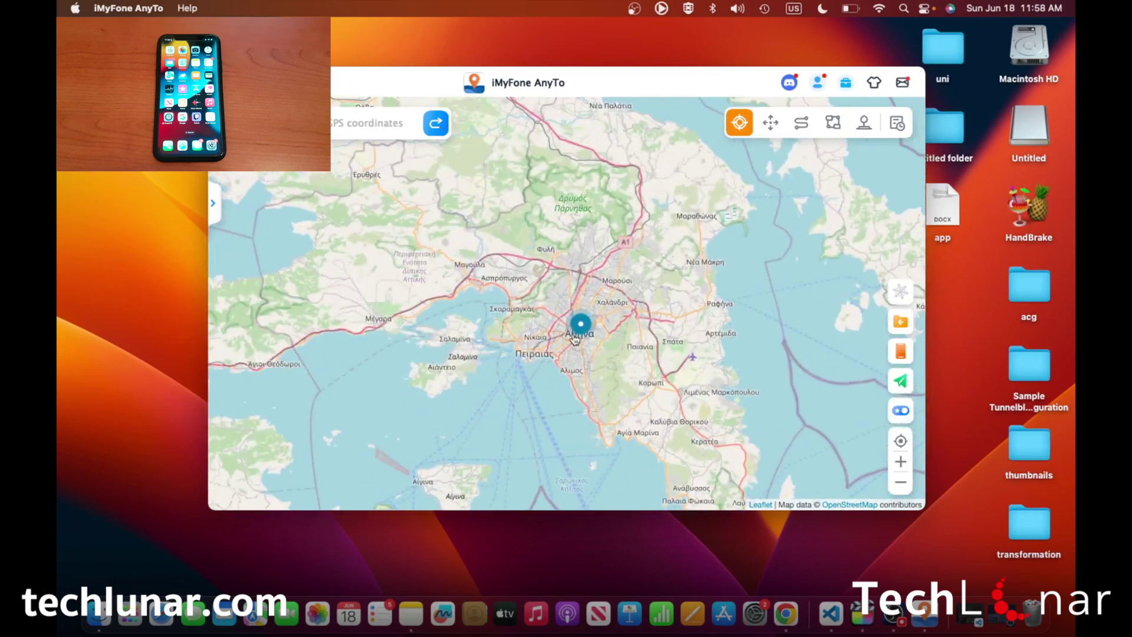
scroll(590, 333, up, 4)
scroll(598, 296, down, 3)
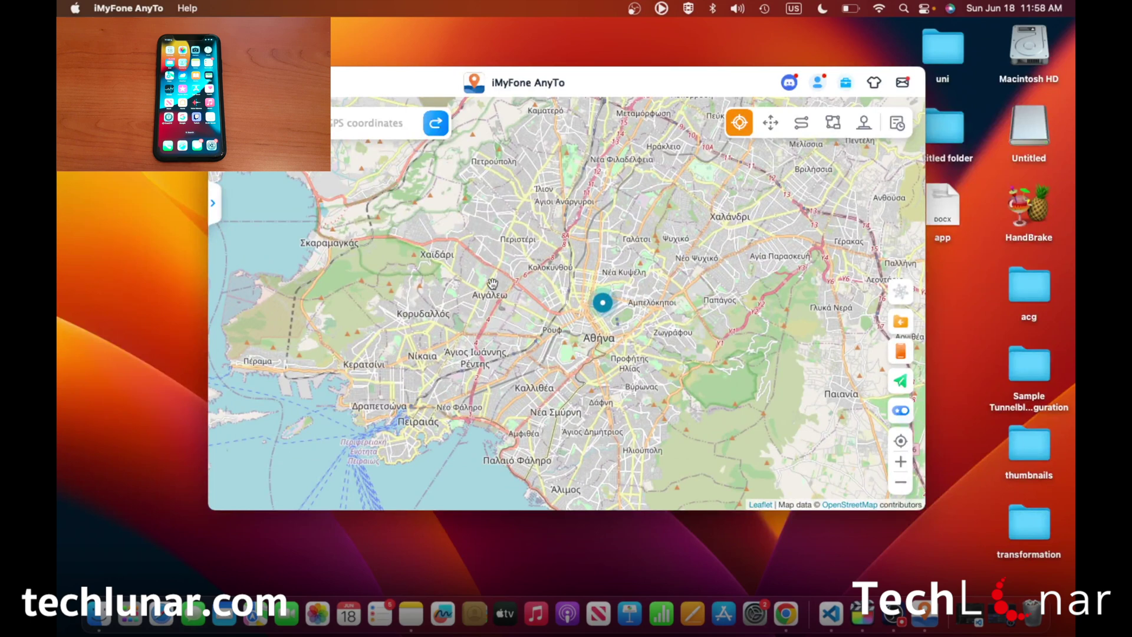
click(494, 279)
drag(582, 240, 584, 266)
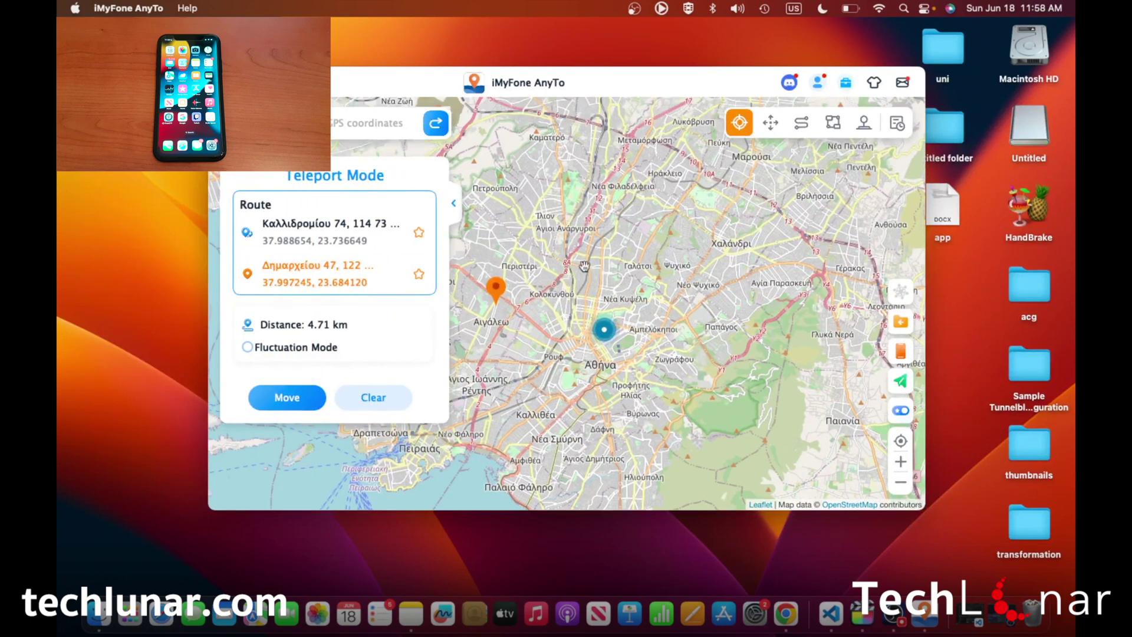
click(599, 213)
- Shift the destination through Chalandri to Agia Paraskevi, 7.08 km away, and request the teleport
click(677, 214)
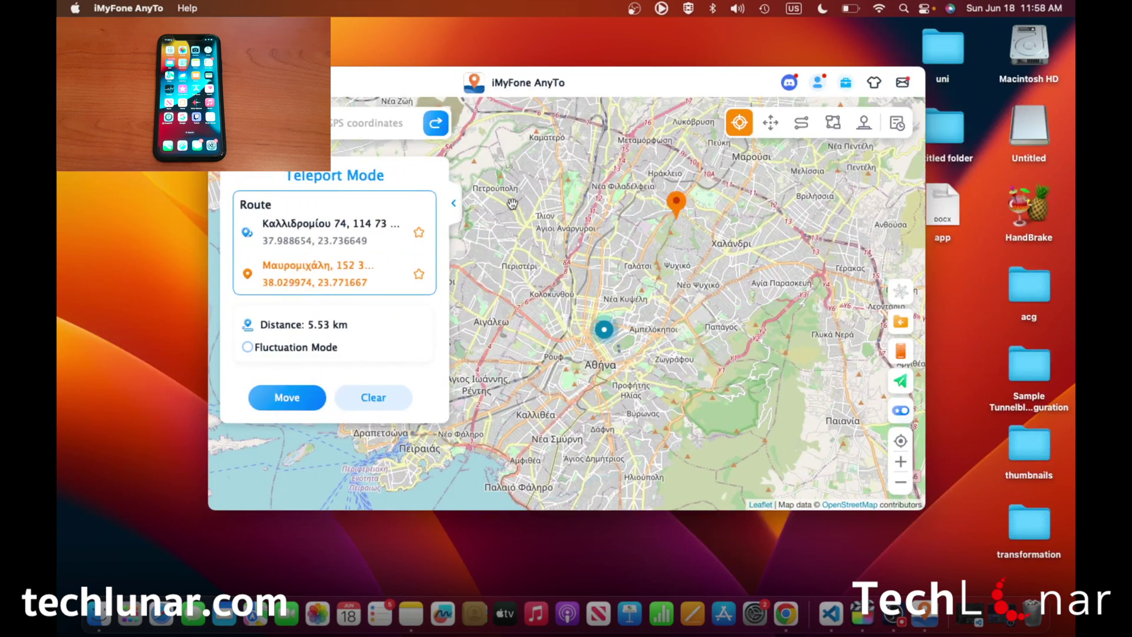
click(725, 228)
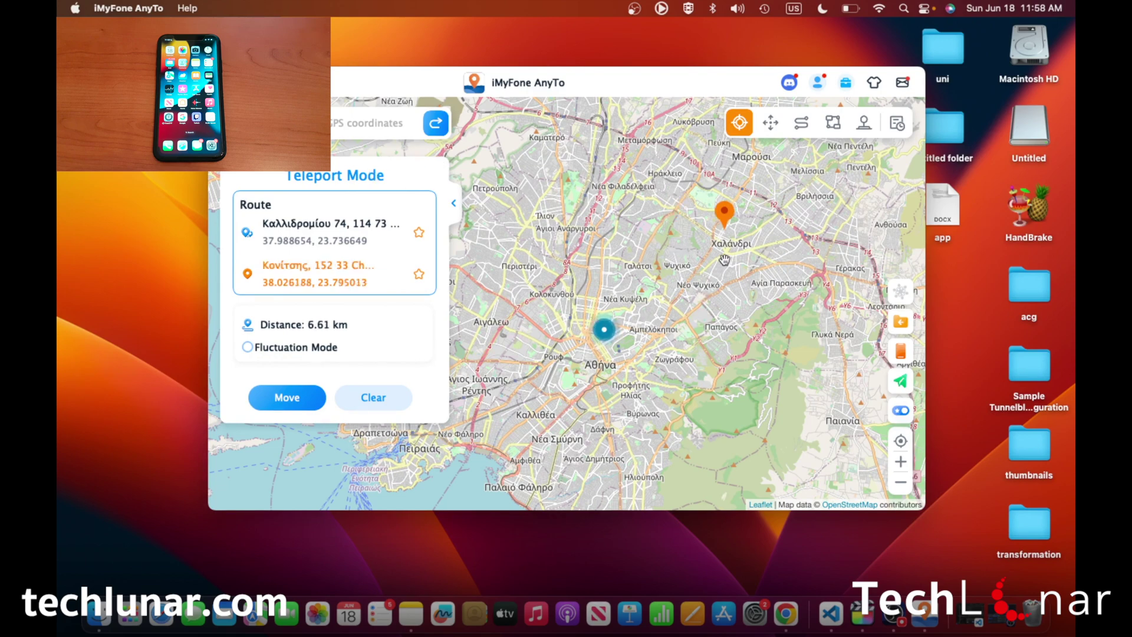
drag(741, 298, 718, 305)
click(745, 301)
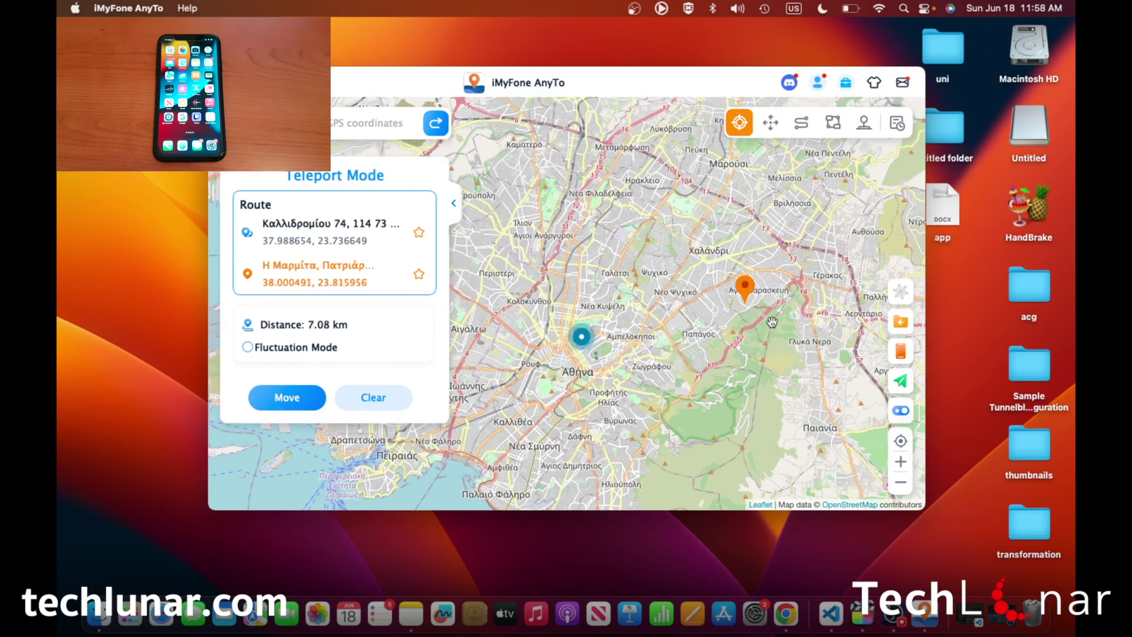
click(277, 396)
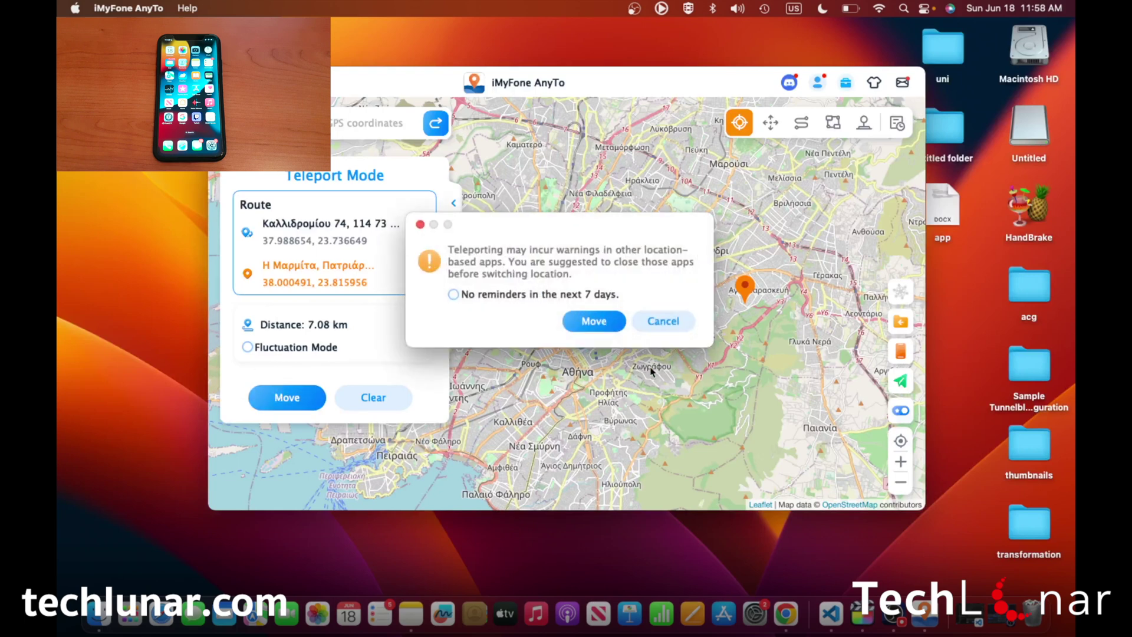
- Confirm the teleport past the location-app warning, retrying once, so the iPhone lands in Agia Paraskevi
click(611, 323)
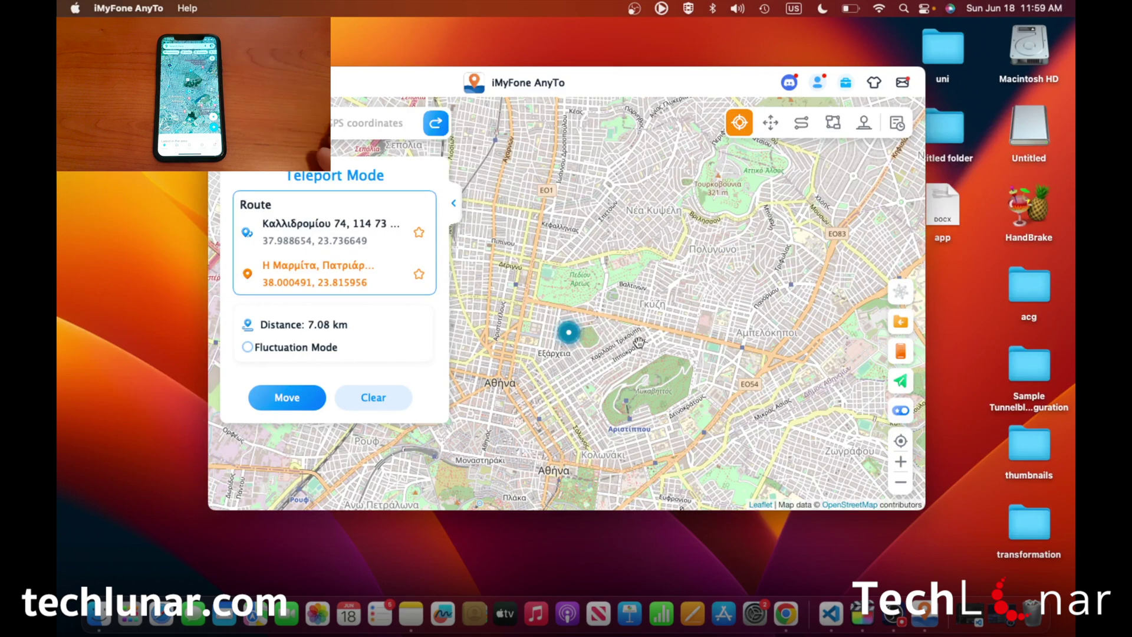
scroll(769, 313, down, 5)
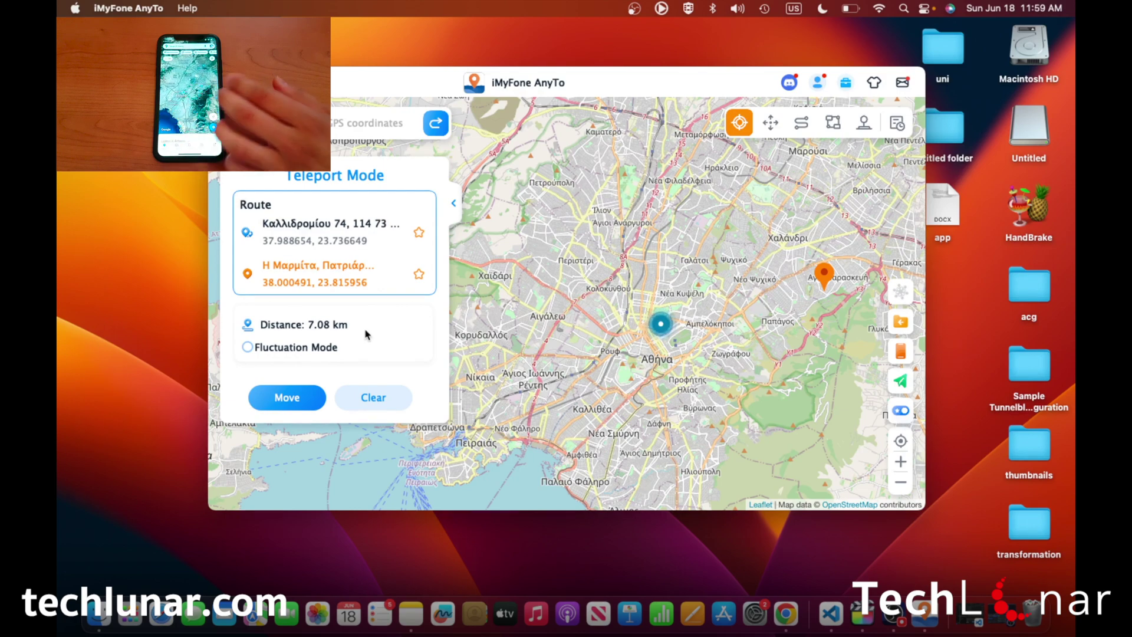
click(293, 397)
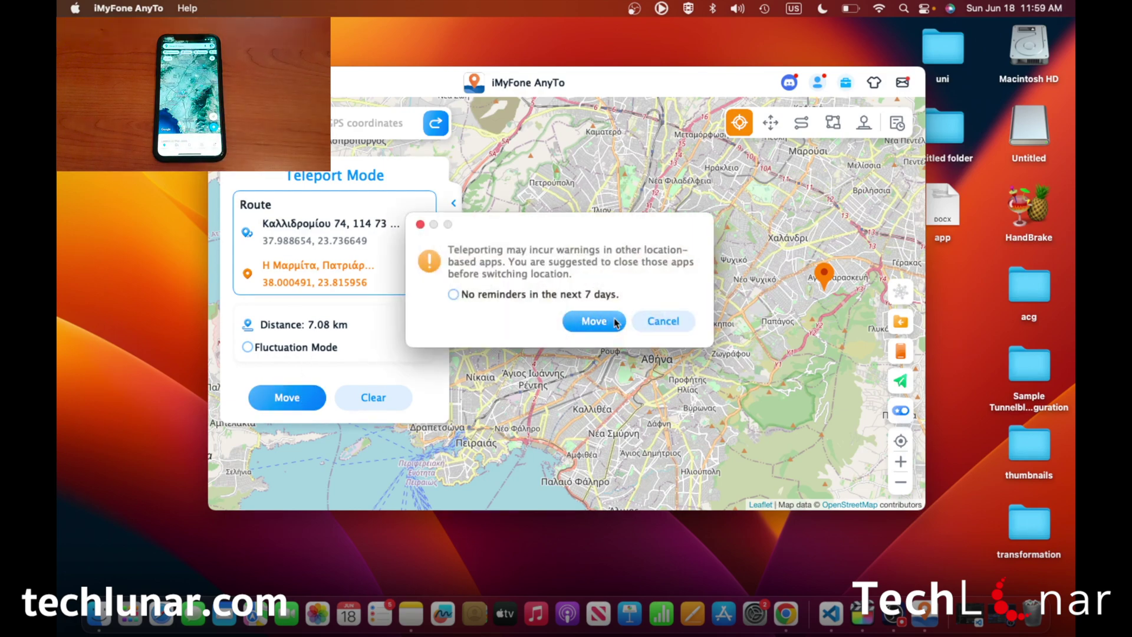
click(614, 321)
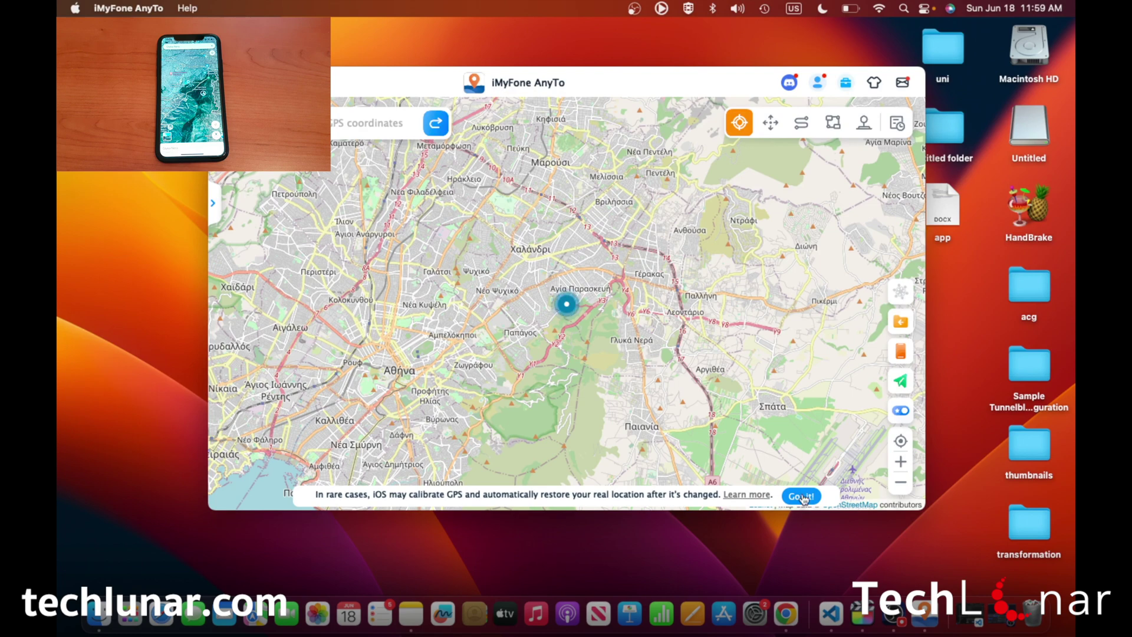
- Zoom out and pan the map from Greece across to Midtown Manhattan, New York
scroll(590, 376, down, 10)
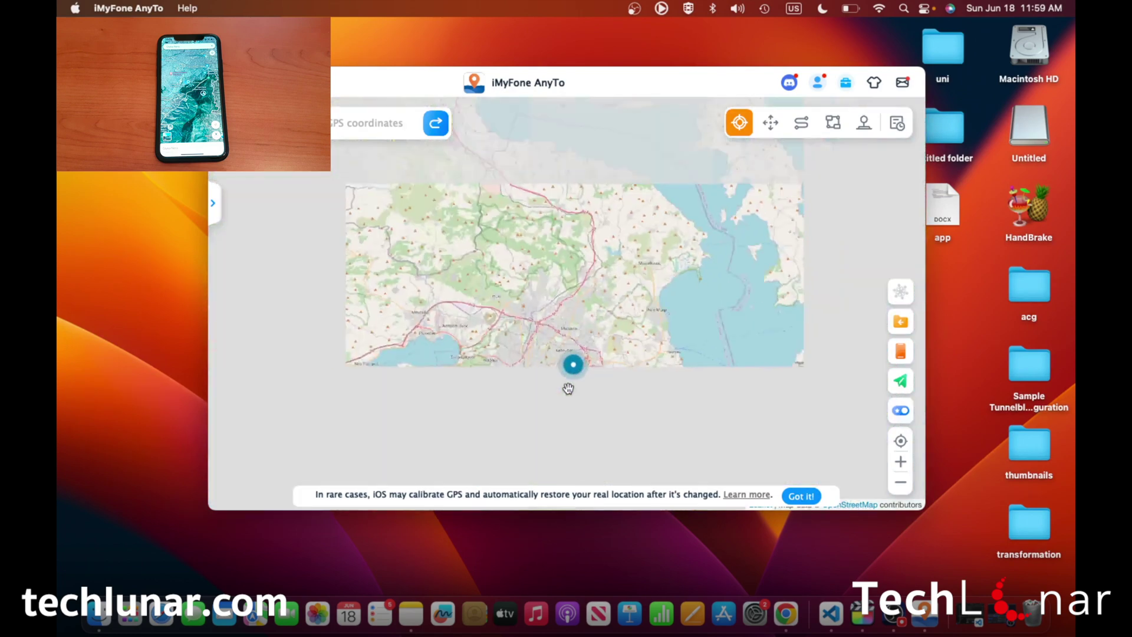
scroll(570, 413, down, 6)
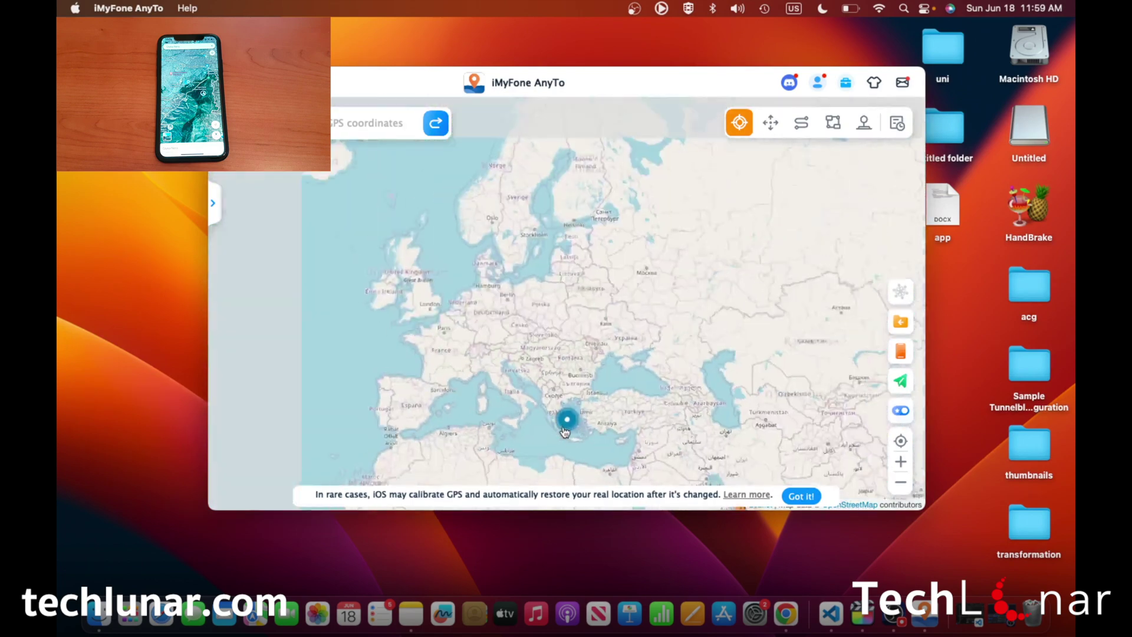
drag(395, 327, 555, 266)
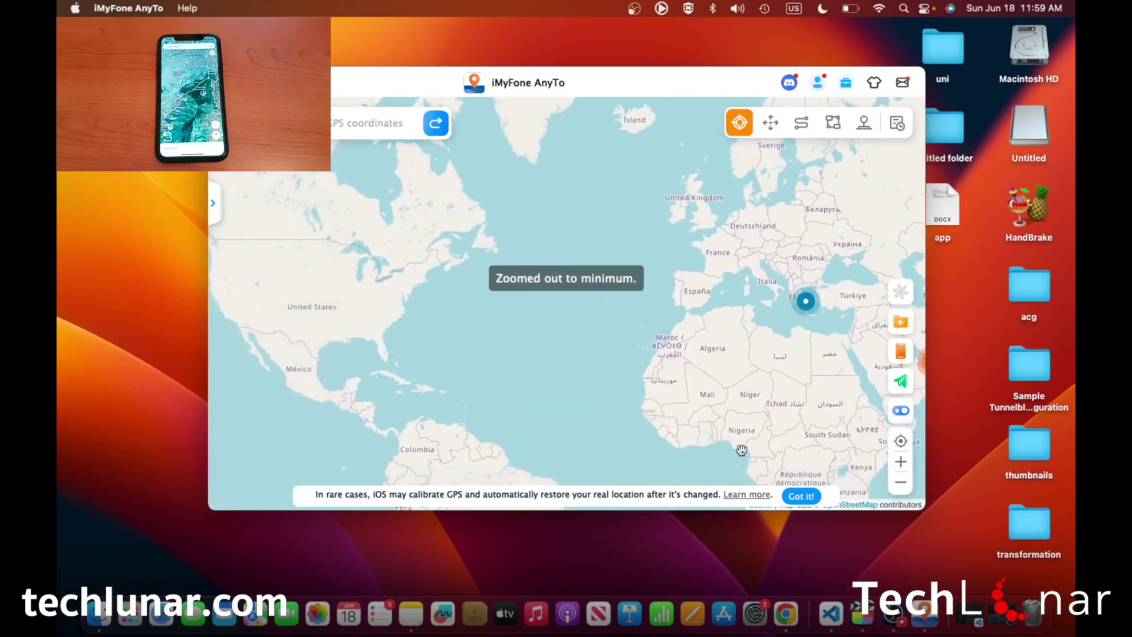
drag(381, 320, 433, 350)
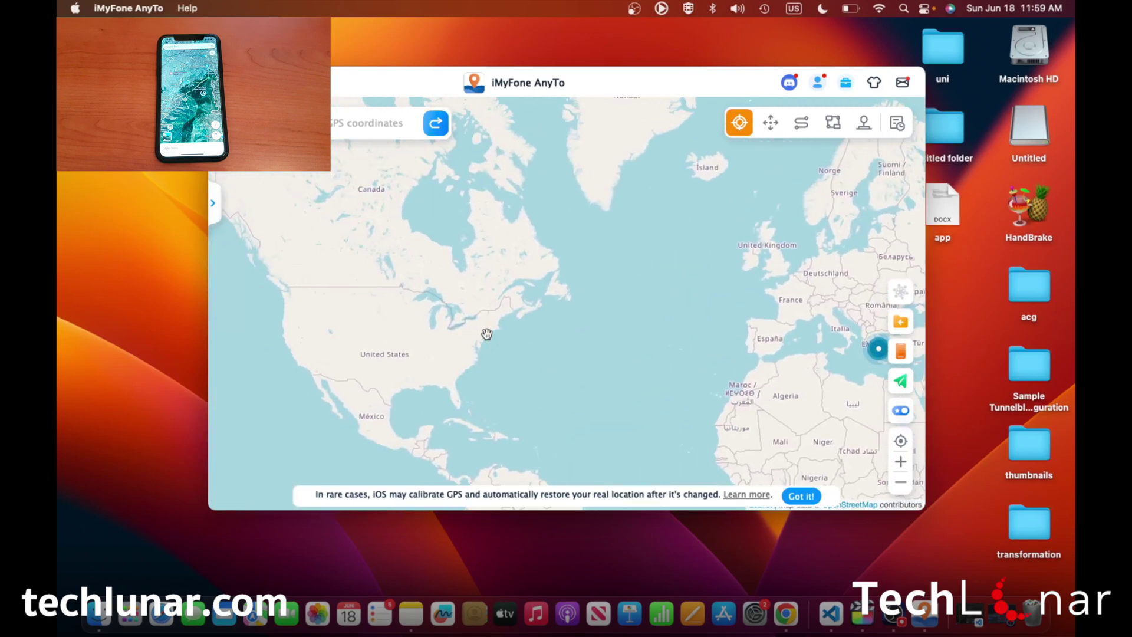
scroll(482, 333, up, 5)
scroll(485, 337, up, 6)
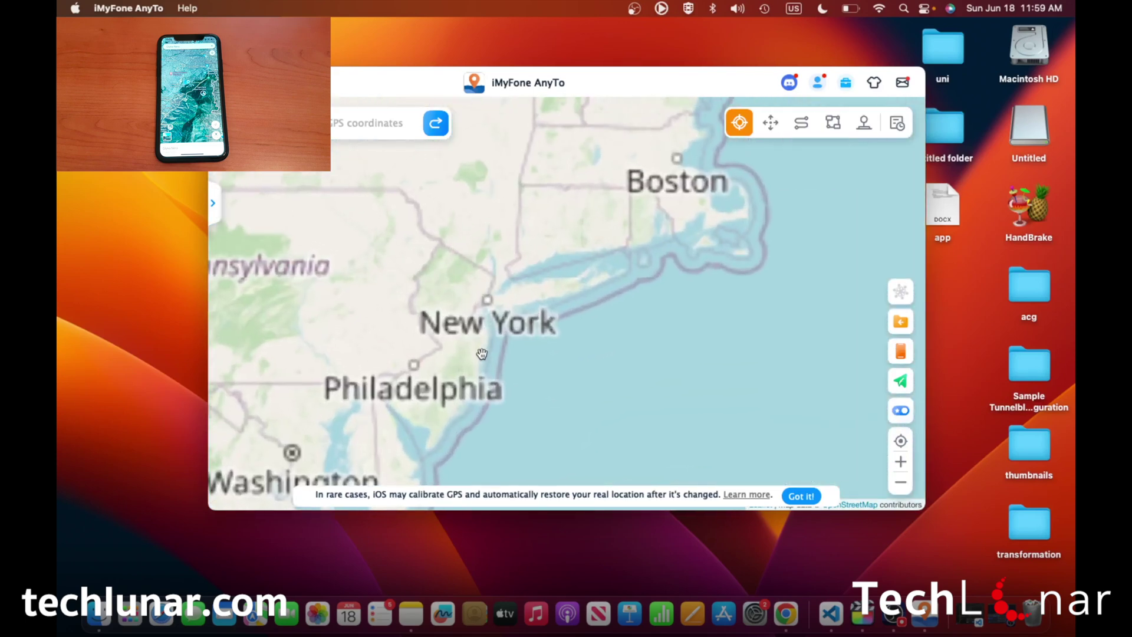
scroll(519, 239, up, 5)
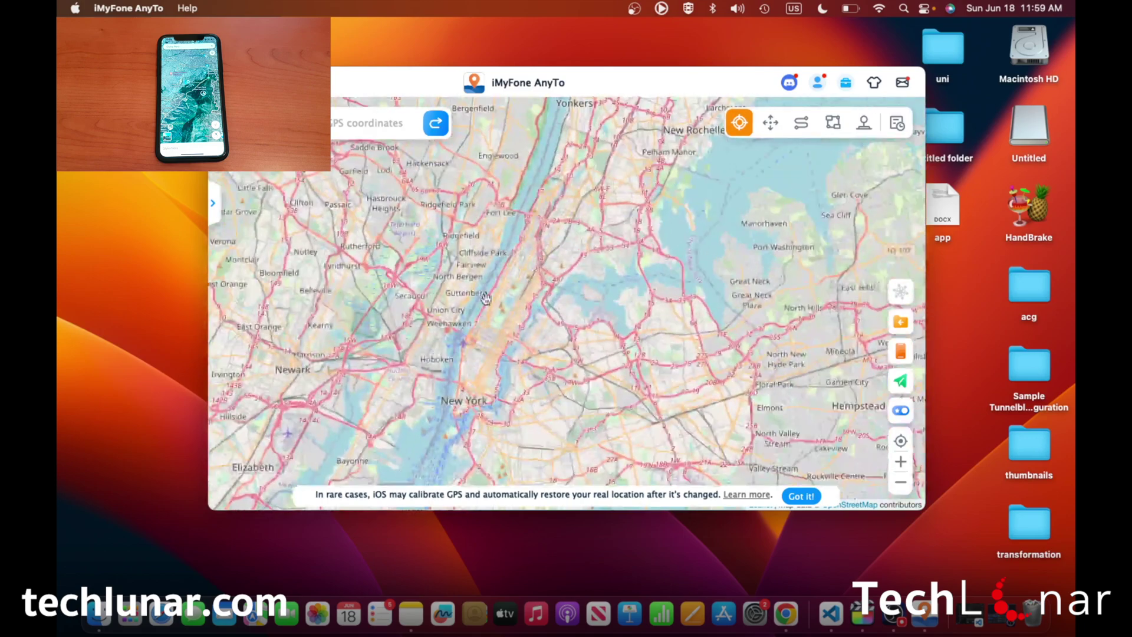
scroll(475, 408, up, 4)
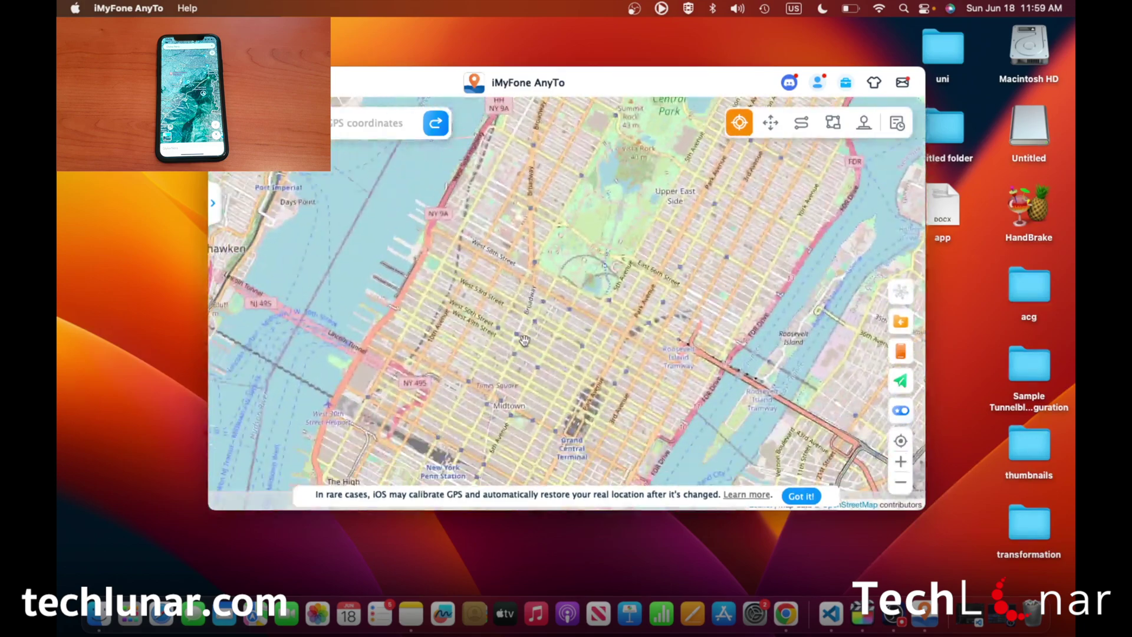
- Teleport the iPhone to The Midas Exchange on 7th Avenue (40.762650, -73.981762)
click(548, 294)
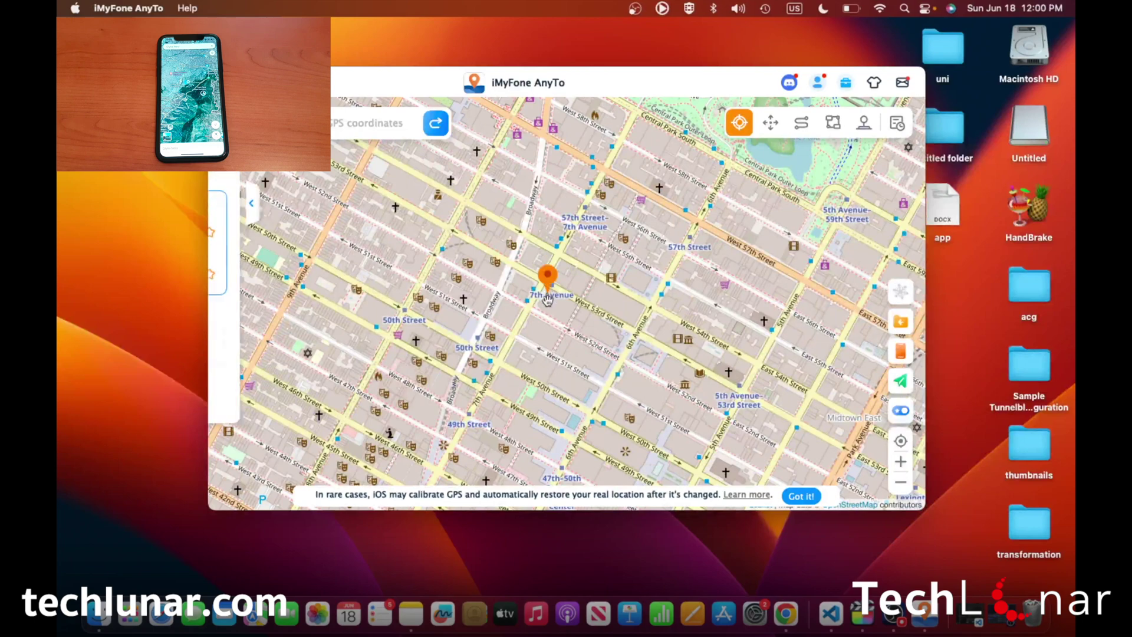
click(289, 398)
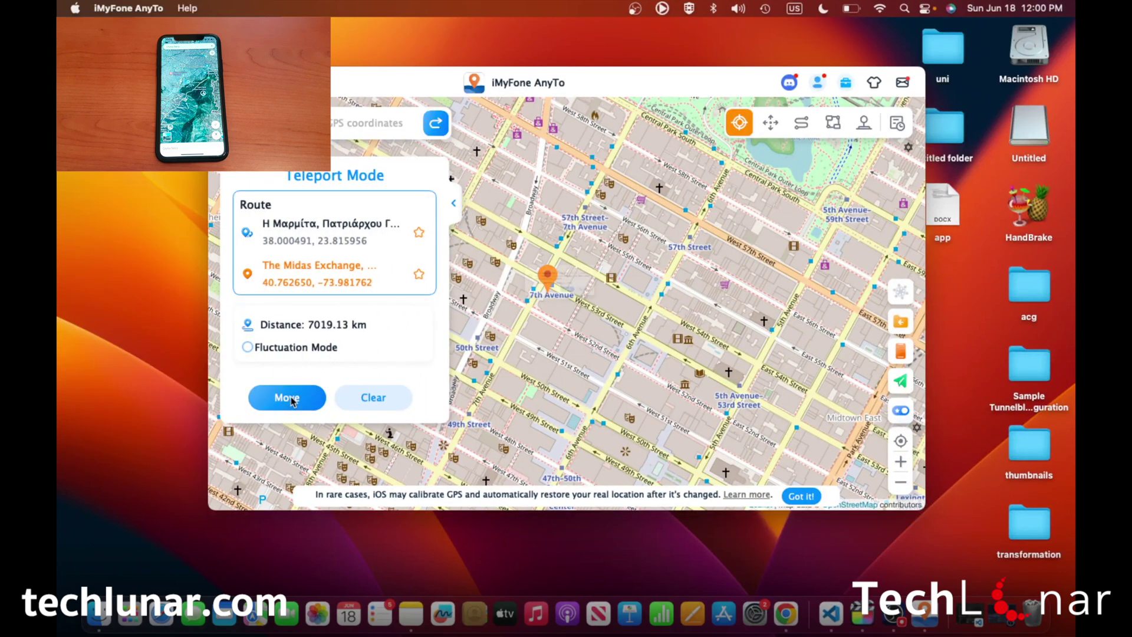
click(604, 323)
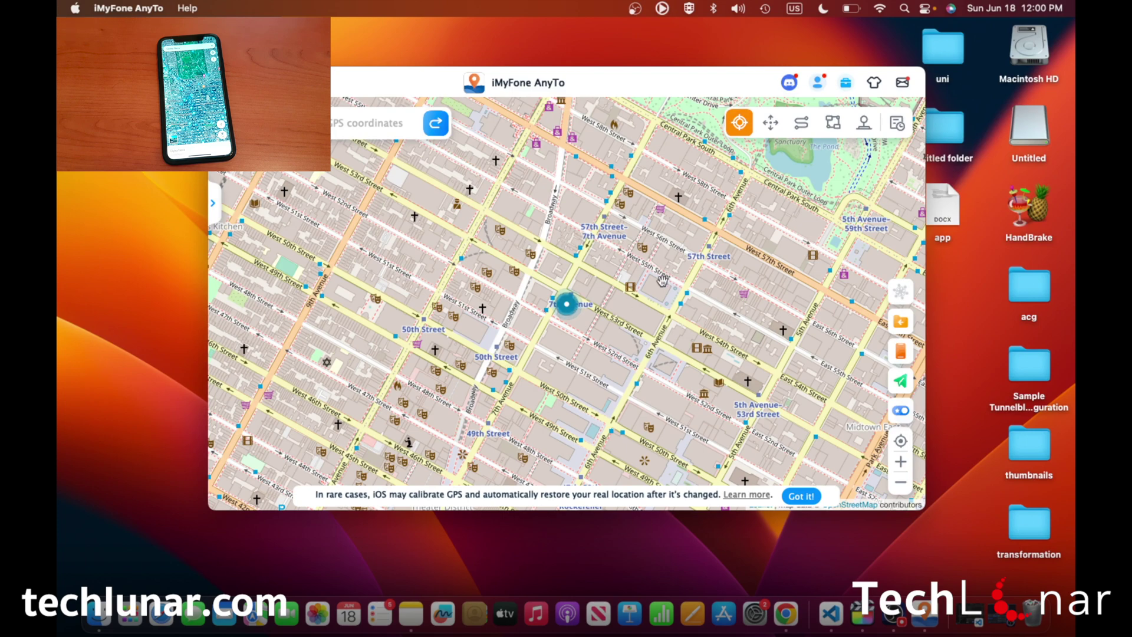
scroll(663, 311, down, 3)
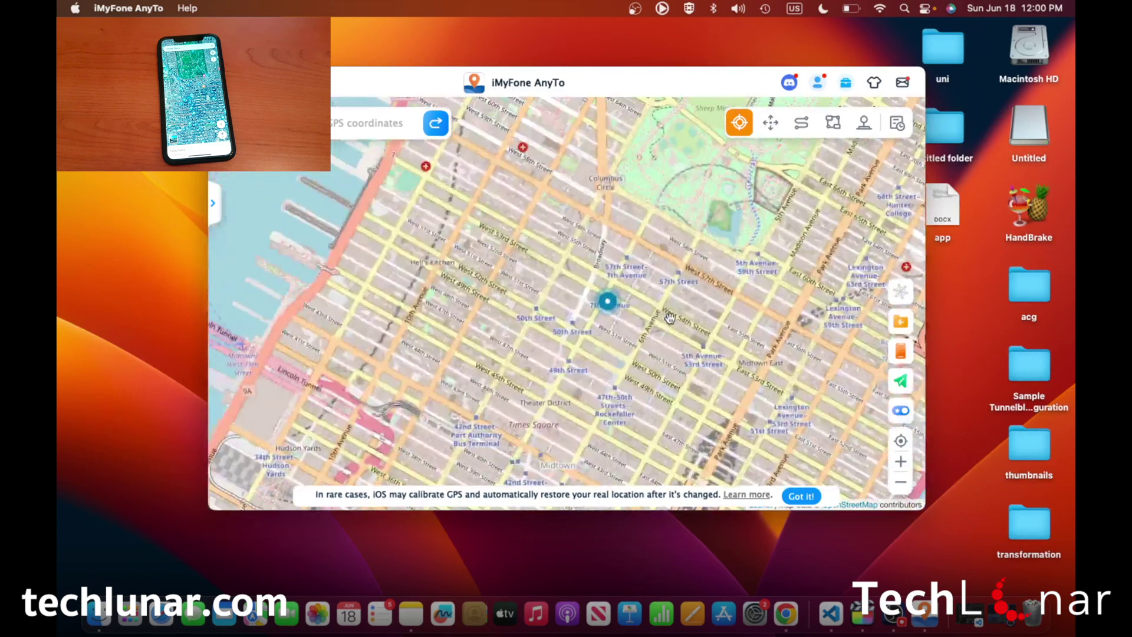
scroll(693, 284, right, 2)
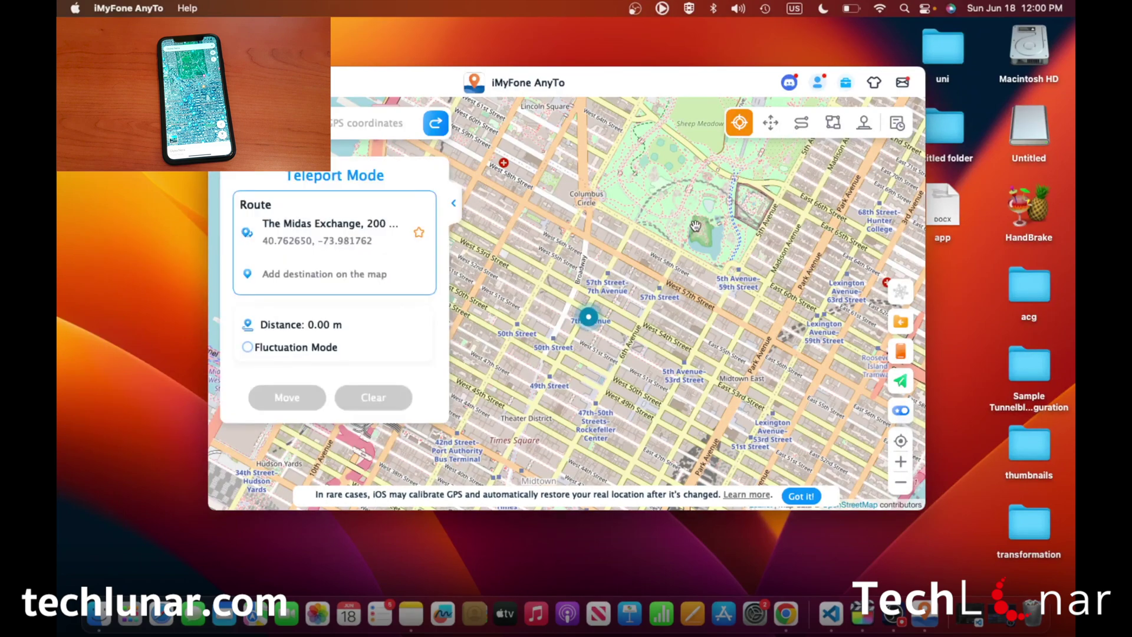
- In Jump Teleport, add stops at 900 7th Ave, 1394 and 1320 6th Ave, 155 W 53rd St, and W 52nd St
click(769, 127)
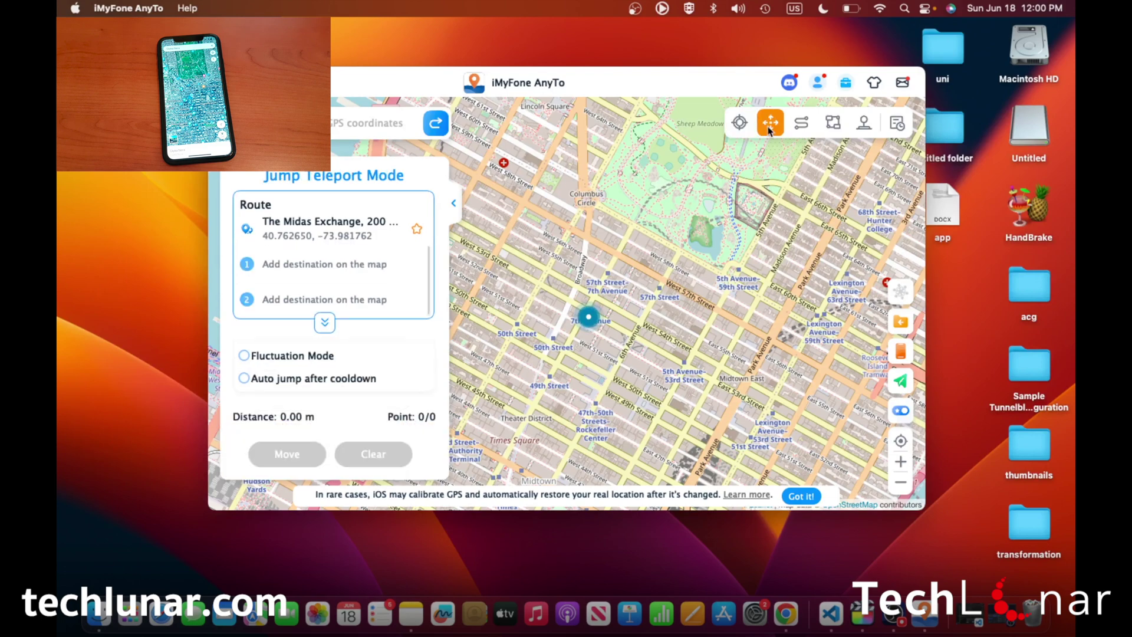
scroll(615, 258, up, 3)
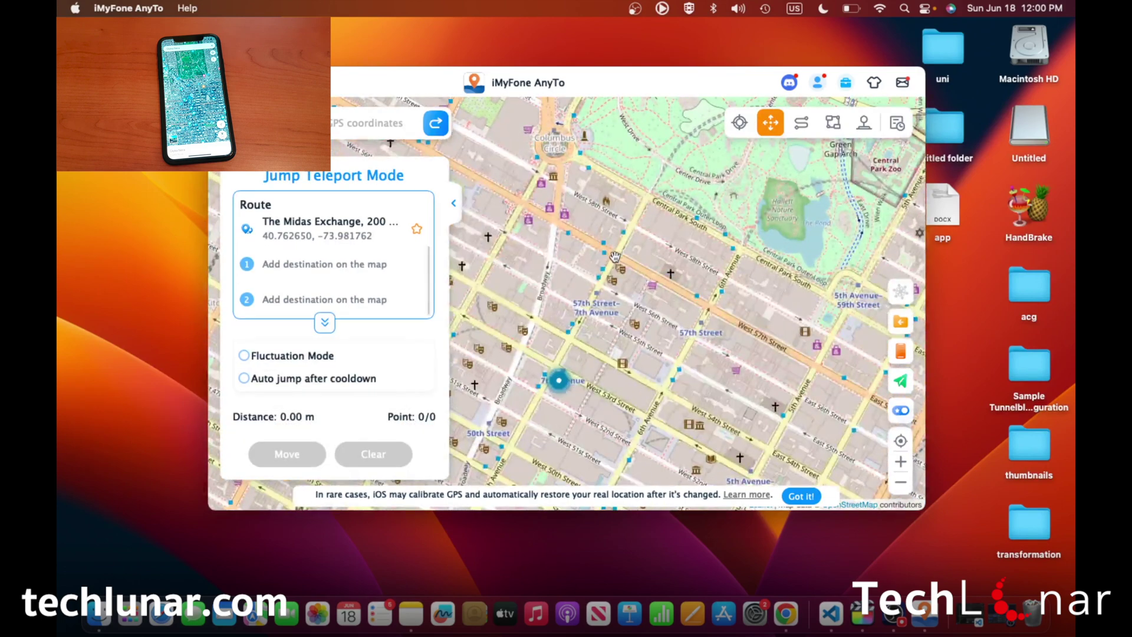
click(612, 254)
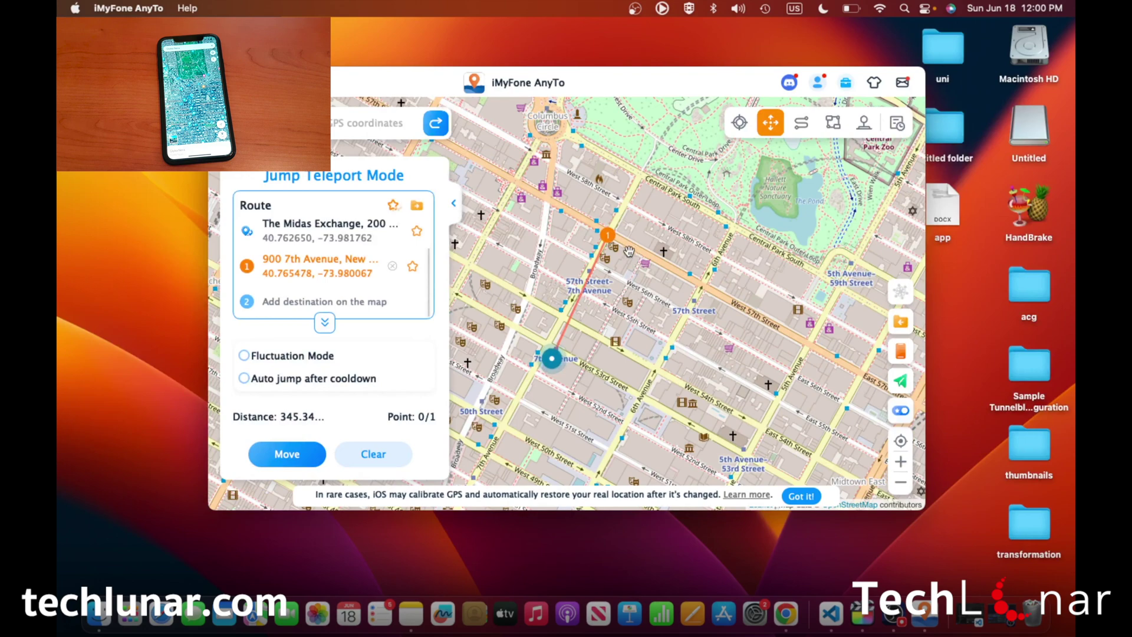
click(700, 286)
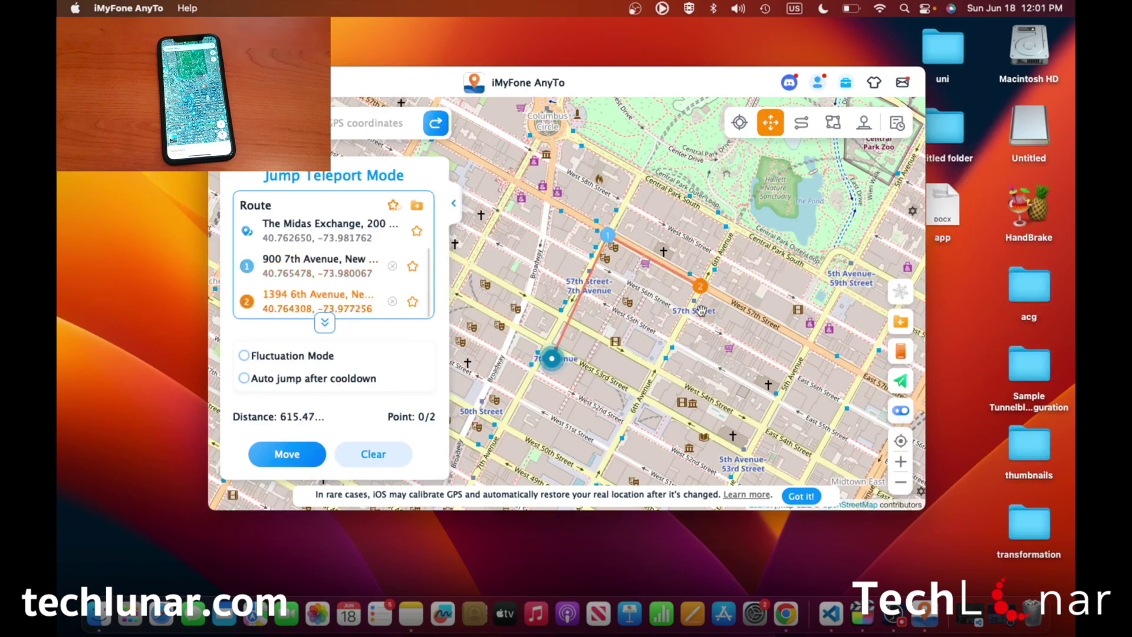
click(654, 362)
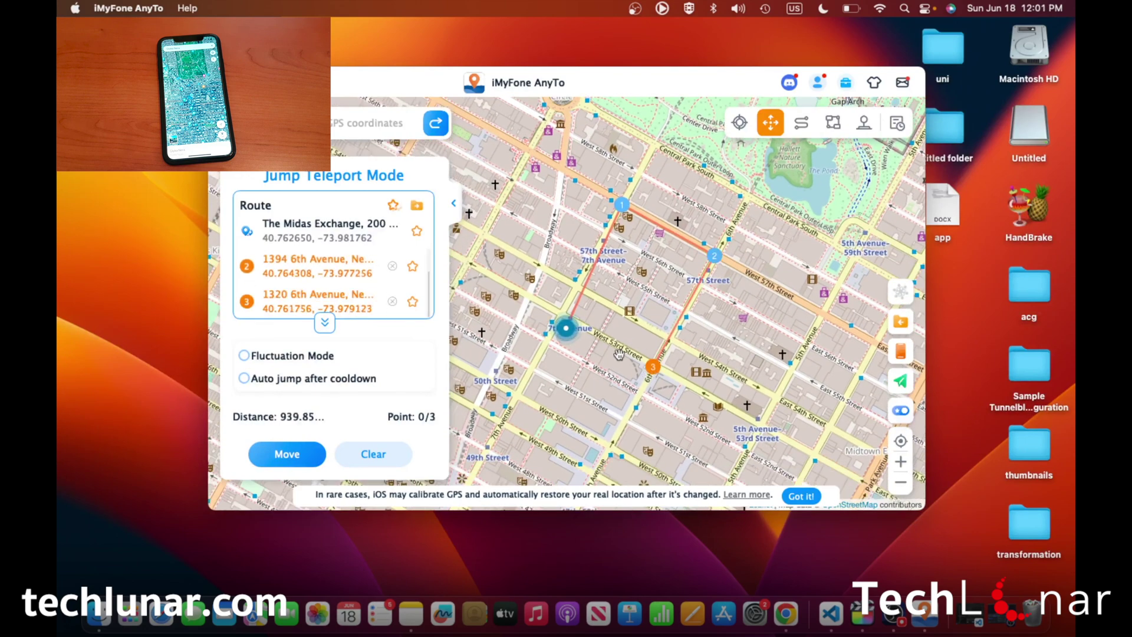
click(577, 325)
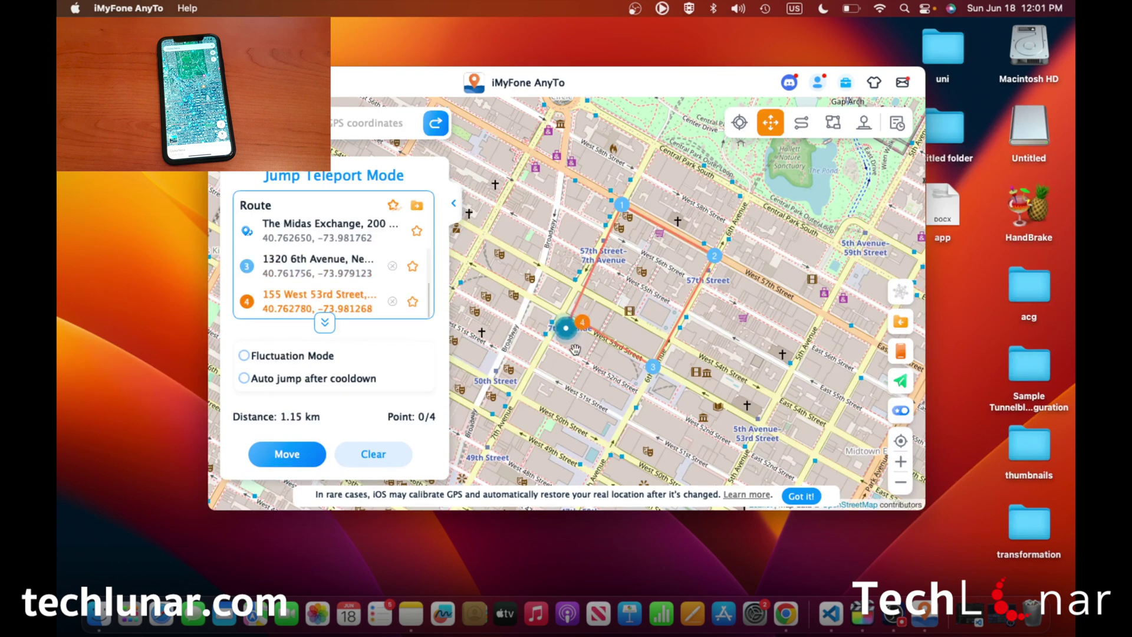
click(572, 368)
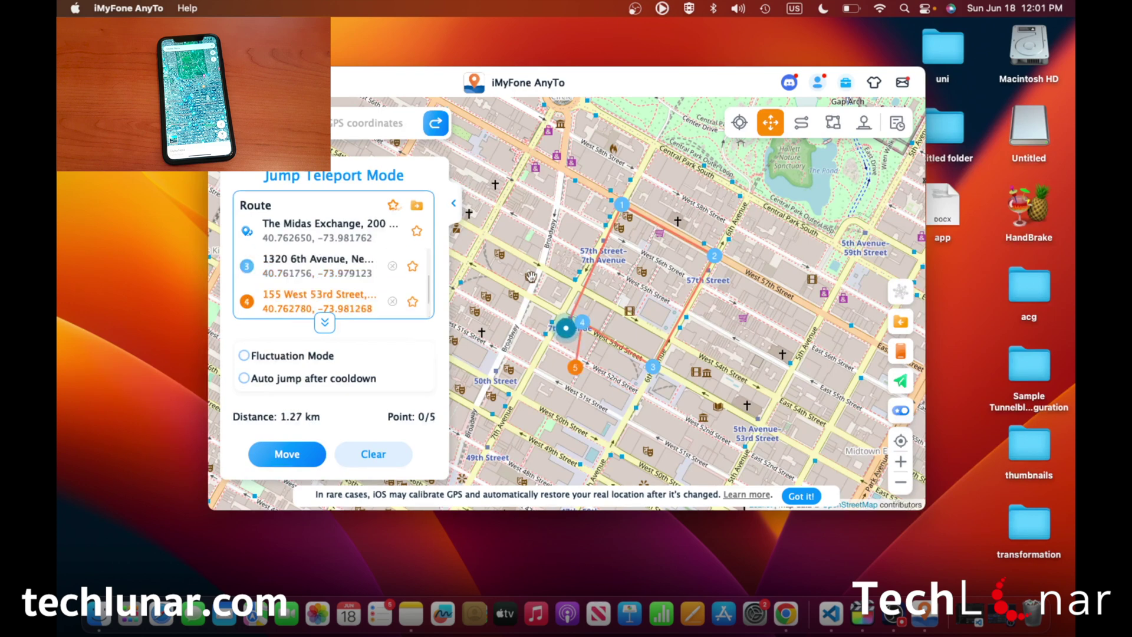
- Start the jump route and advance to stop 4 of 5, 155 West 53rd Street
click(287, 454)
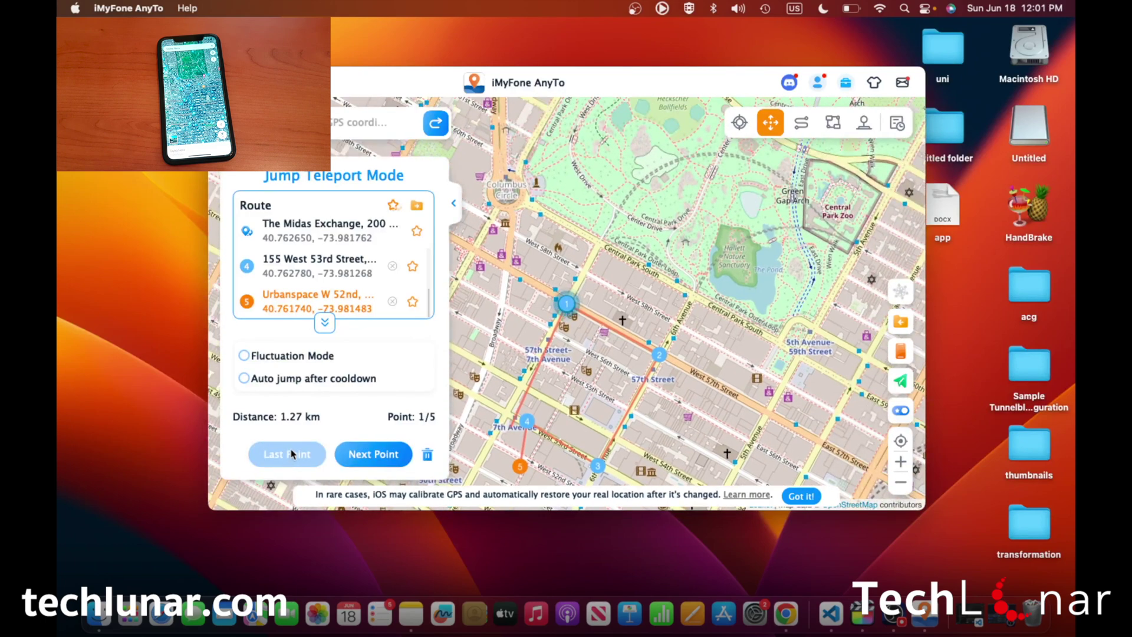
click(380, 459)
click(380, 459)
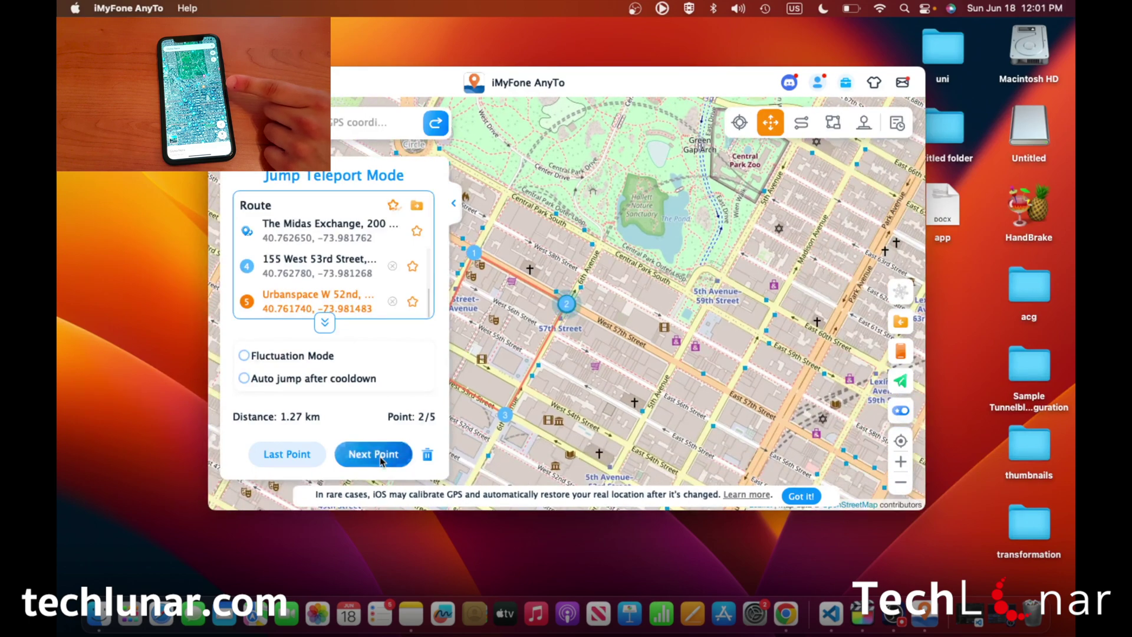
click(381, 460)
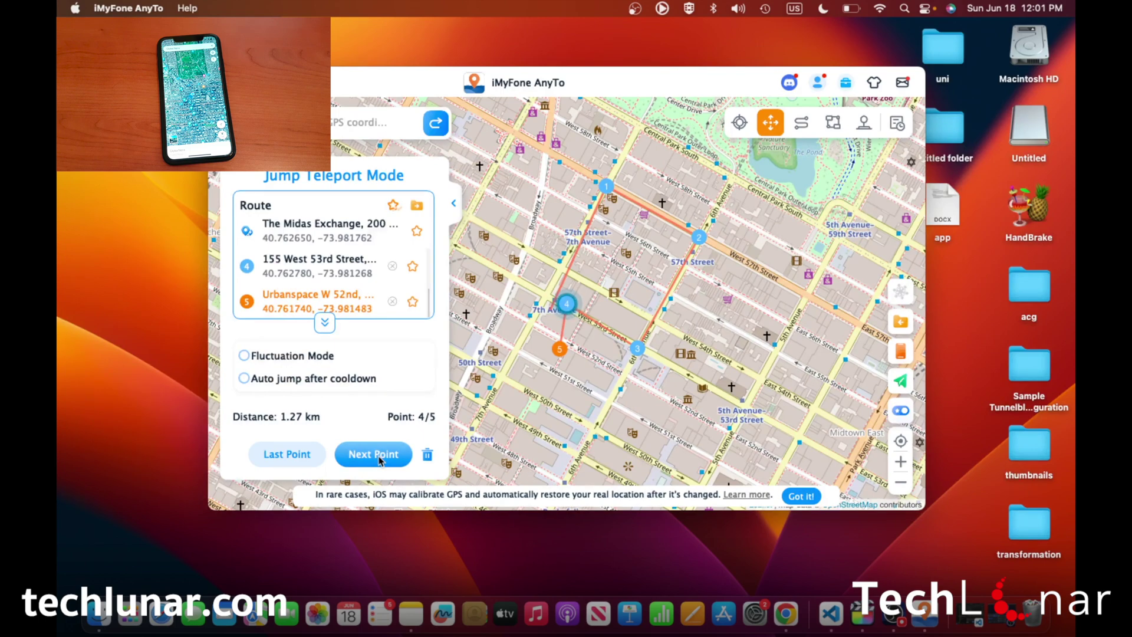
scroll(608, 366, down, 2)
click(590, 336)
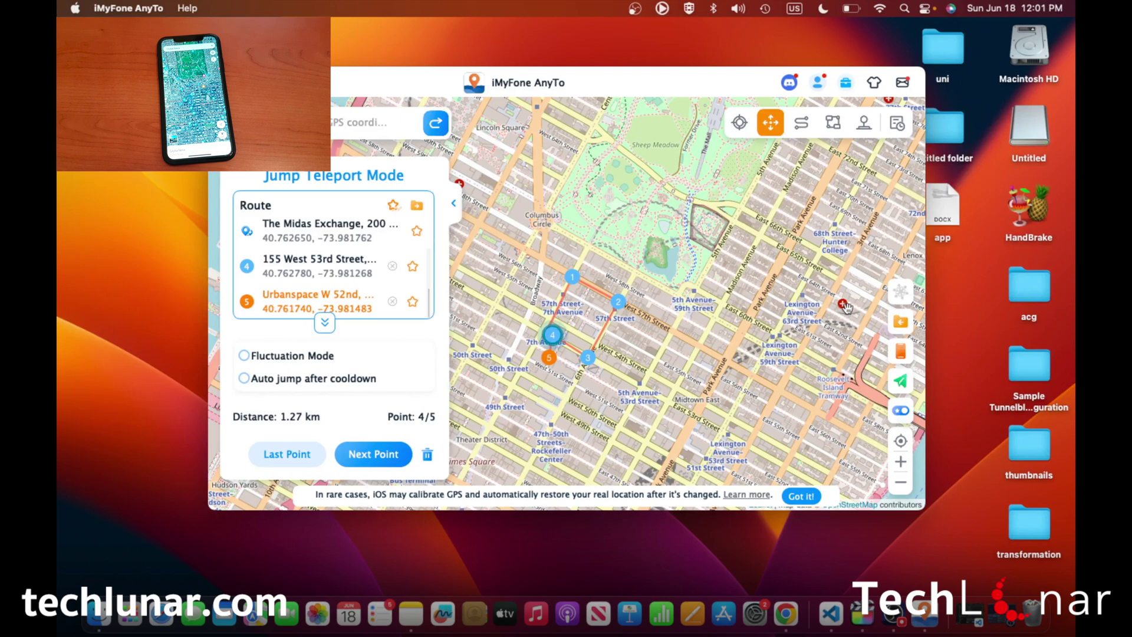
drag(823, 329, 834, 262)
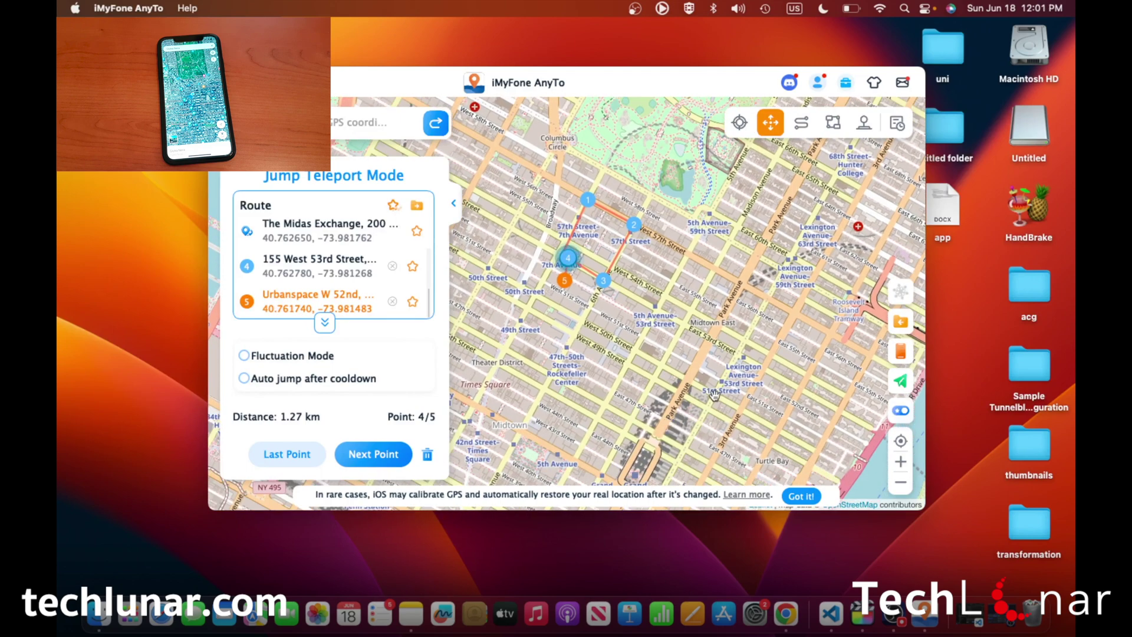
drag(695, 407, 725, 306)
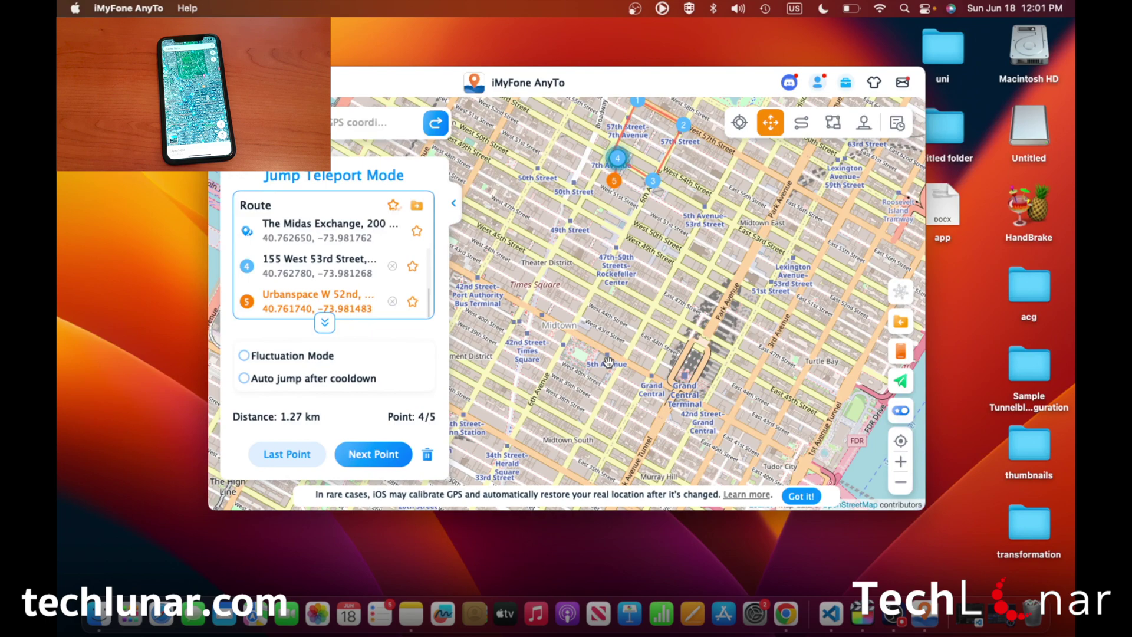
drag(608, 363, 603, 389)
drag(752, 268, 718, 341)
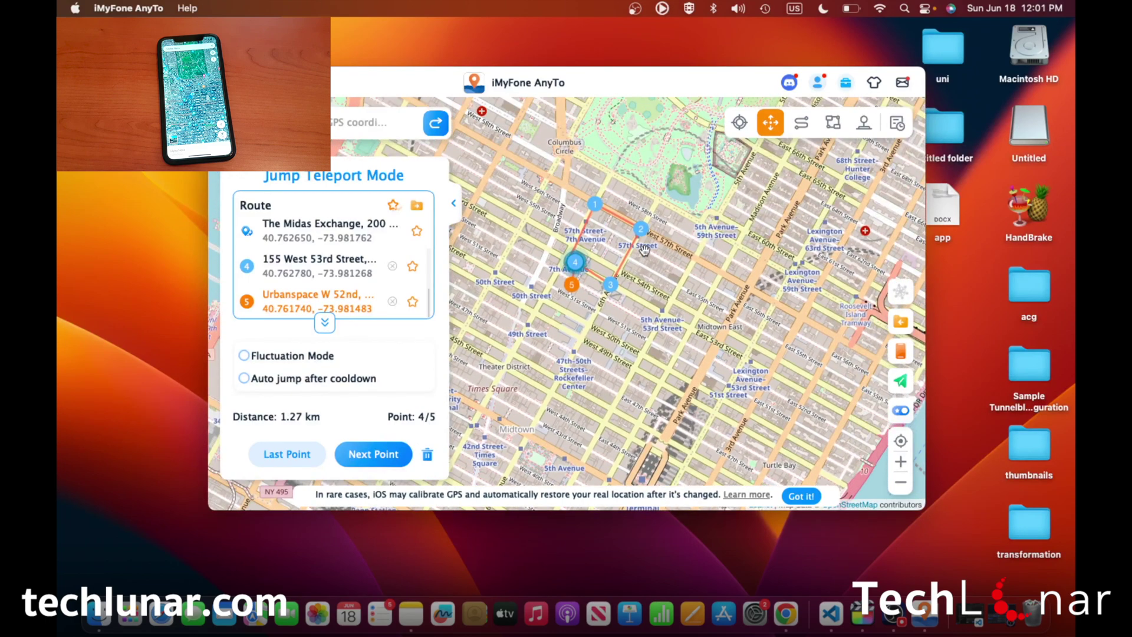
- Dismiss the still-moving warning and discard the jump route, keeping the location at 155 West 53rd Street
click(801, 123)
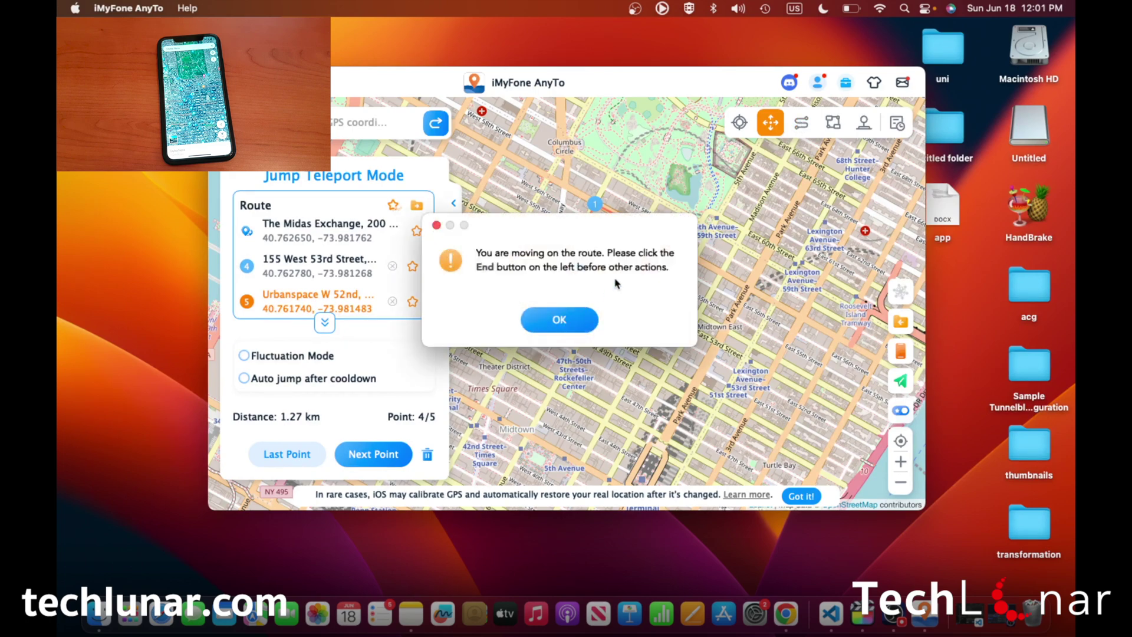
click(575, 313)
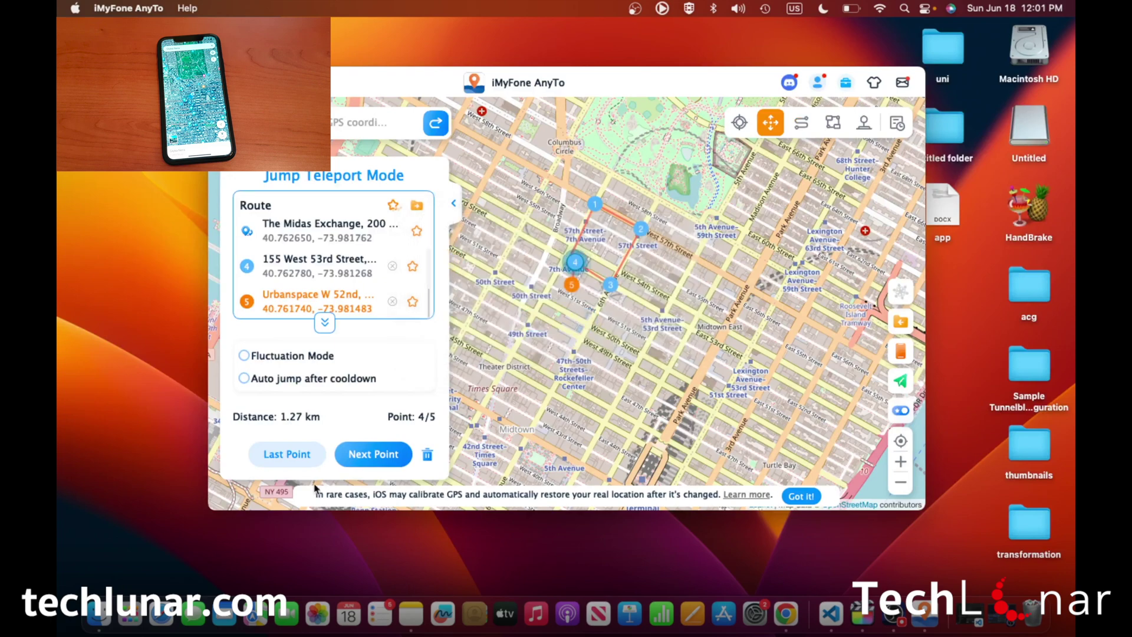
click(428, 454)
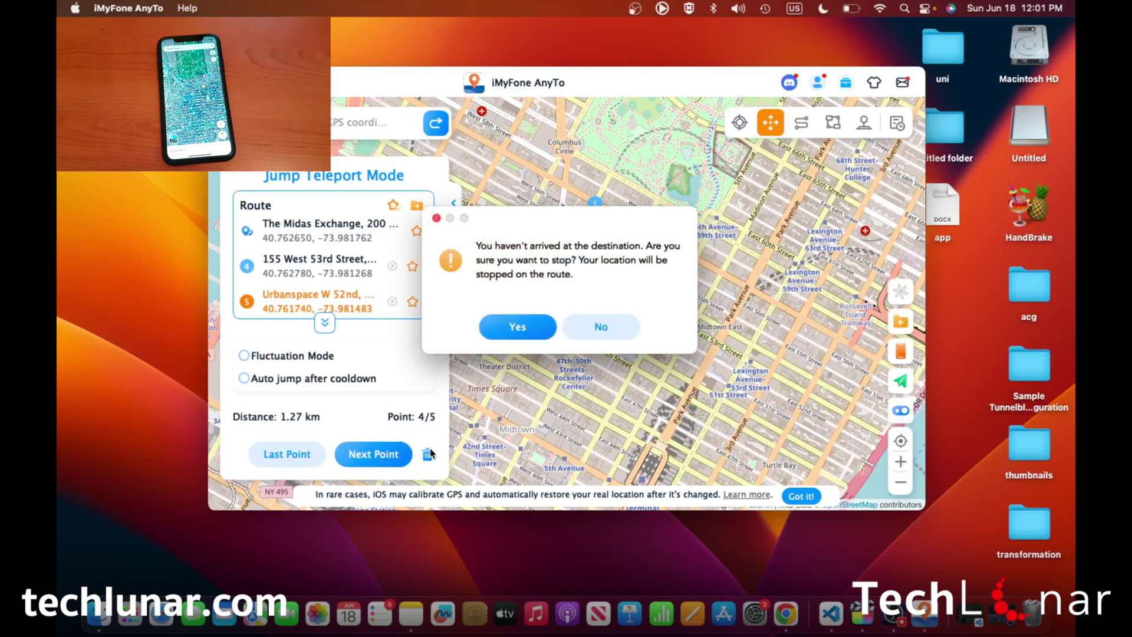
click(511, 330)
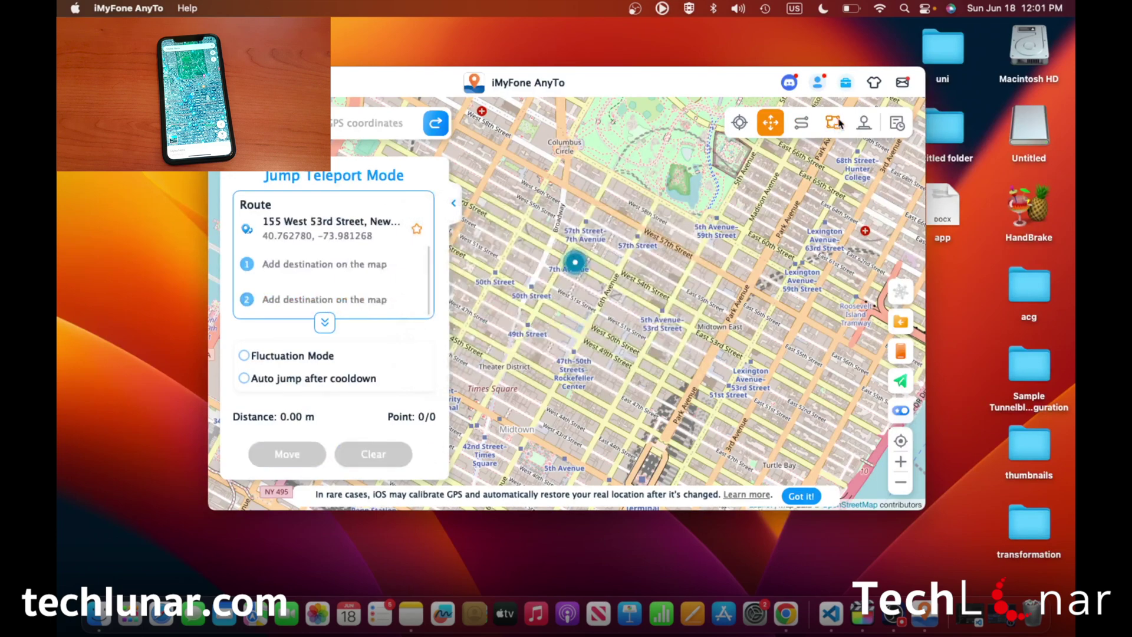
- In Two-spot Mode, route from 821 7th Avenue to 237 West 51st Street at 27.12 m/s
click(801, 125)
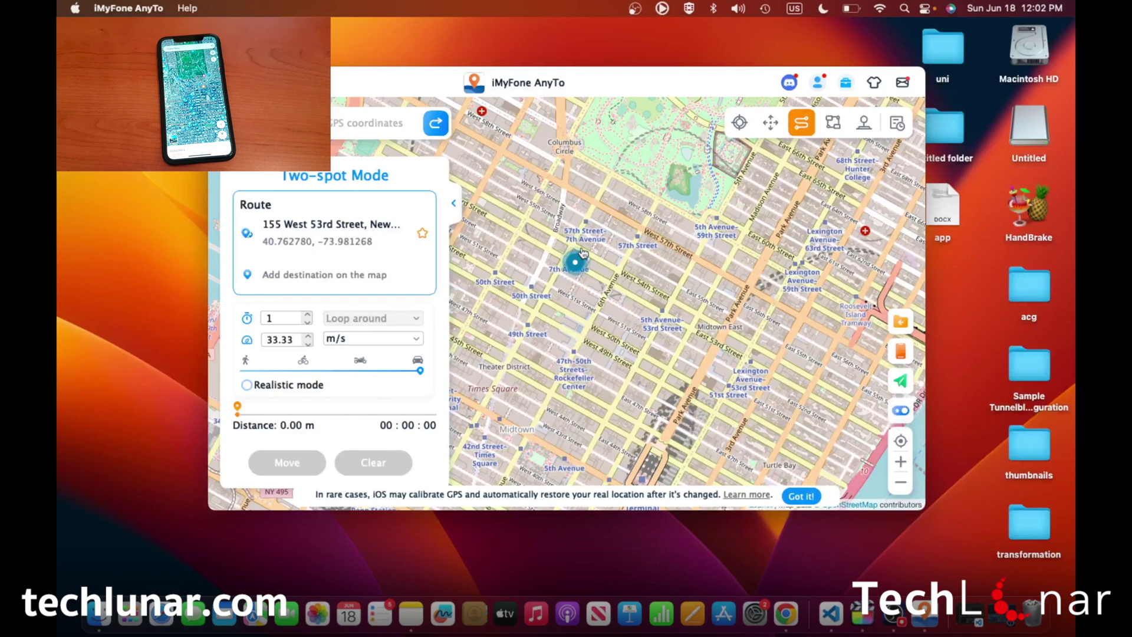
scroll(598, 244, up, 2)
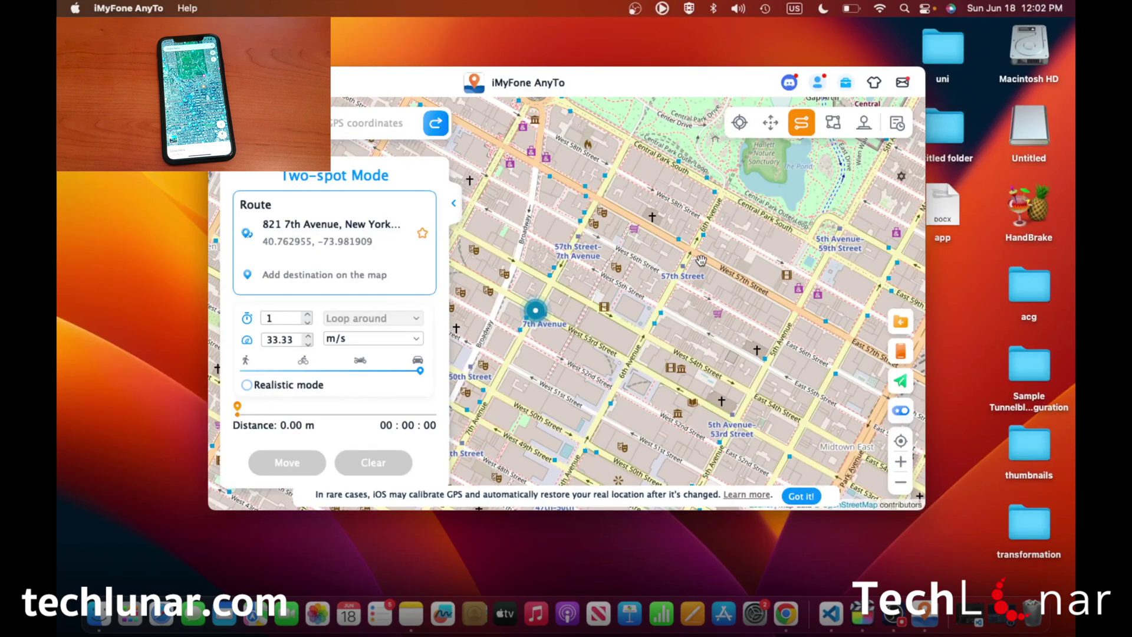
scroll(552, 324, down, 1)
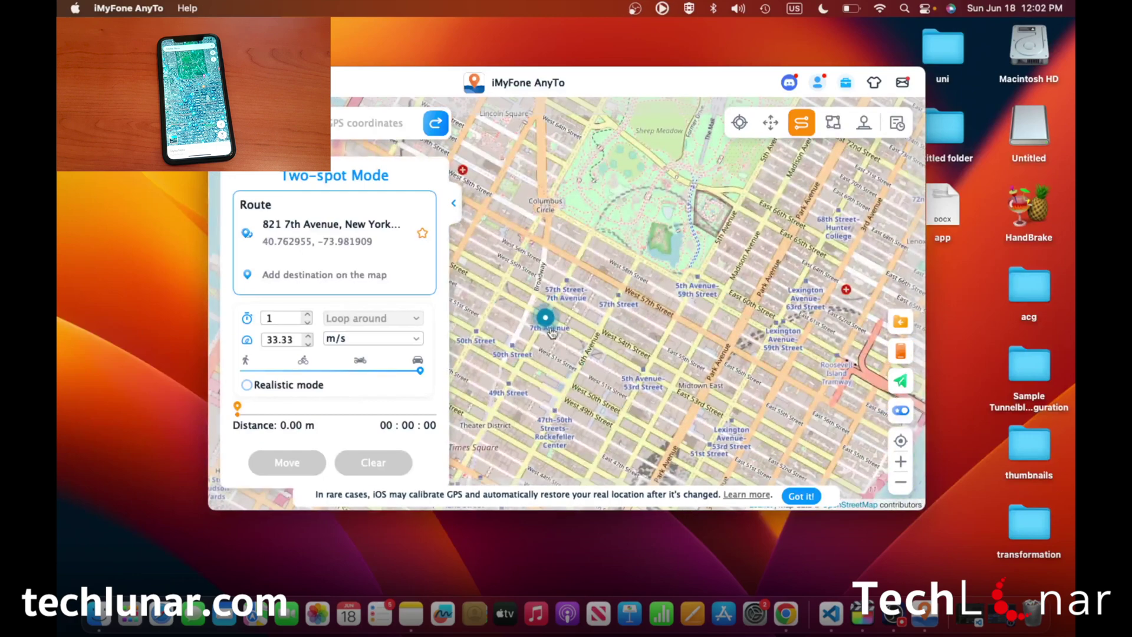
scroll(549, 326, up, 1)
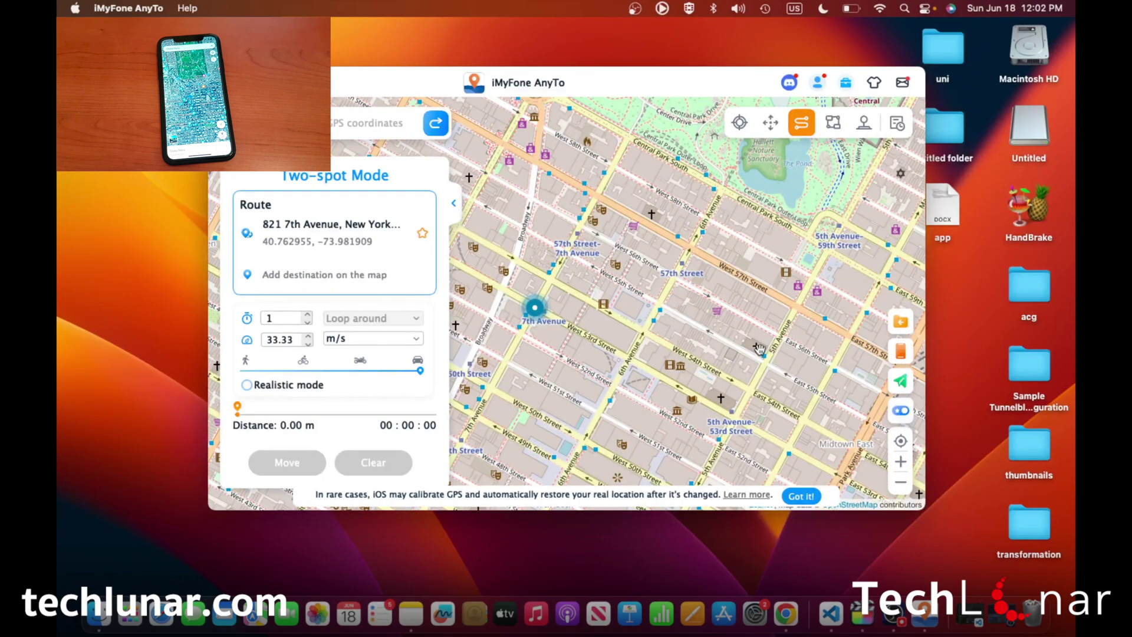
drag(647, 246, 794, 226)
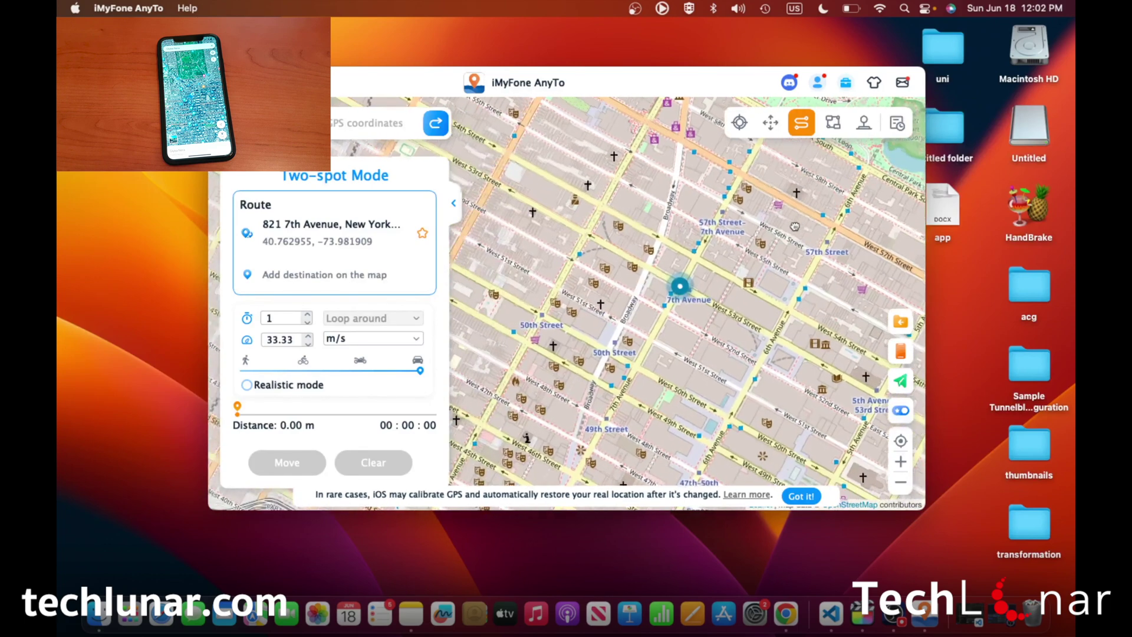
click(603, 306)
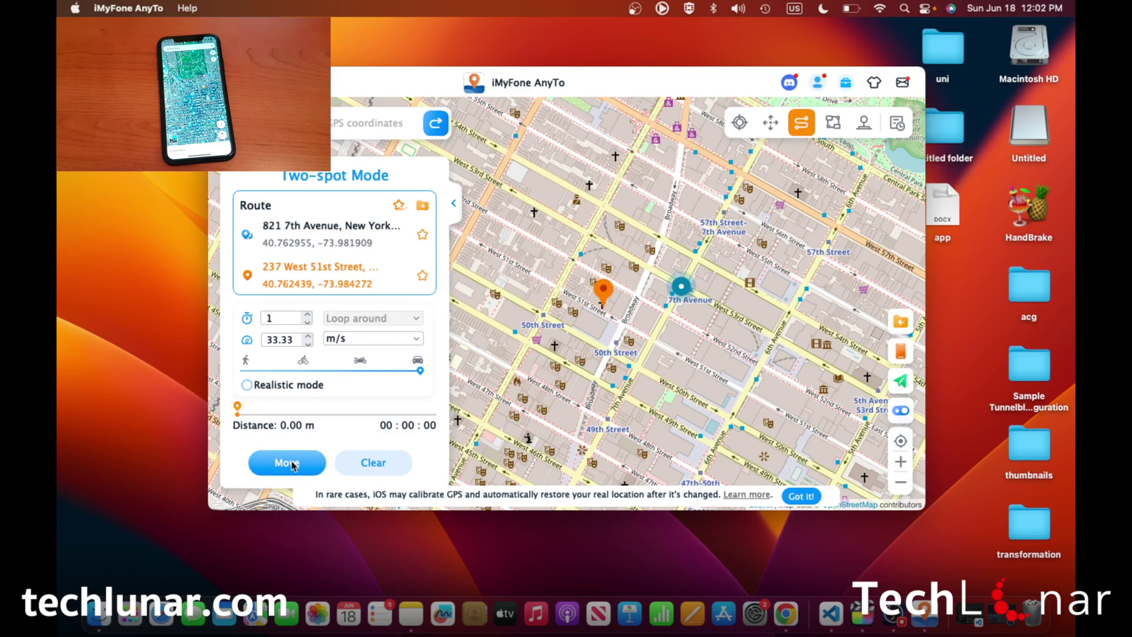
click(380, 370)
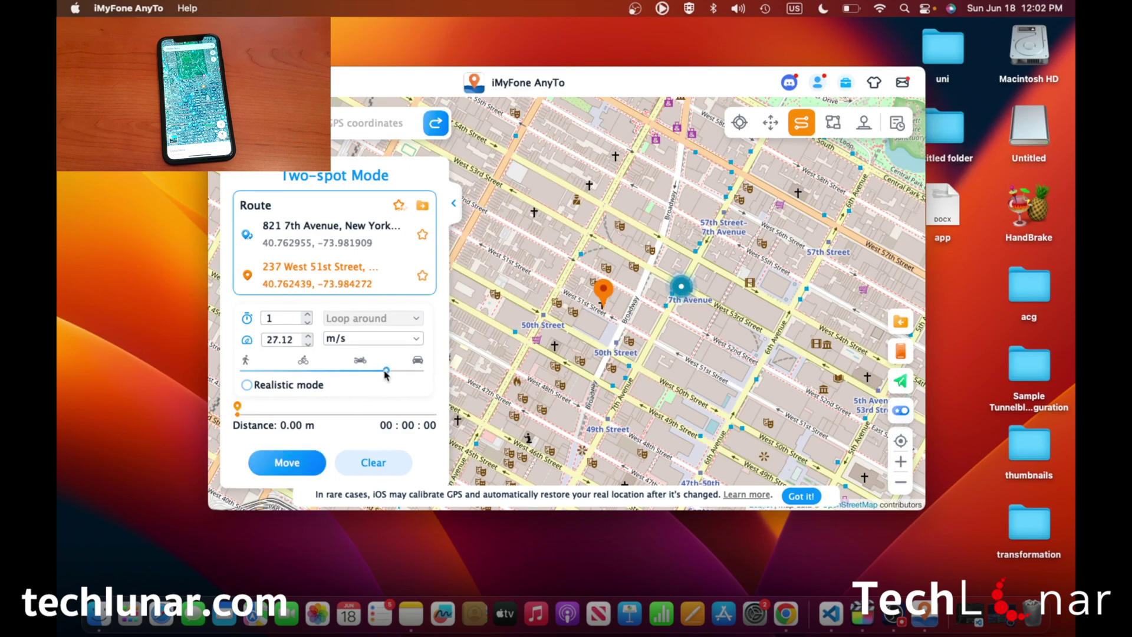
- Run the two-spot route so the location ends at 237 West 51st Street
click(287, 463)
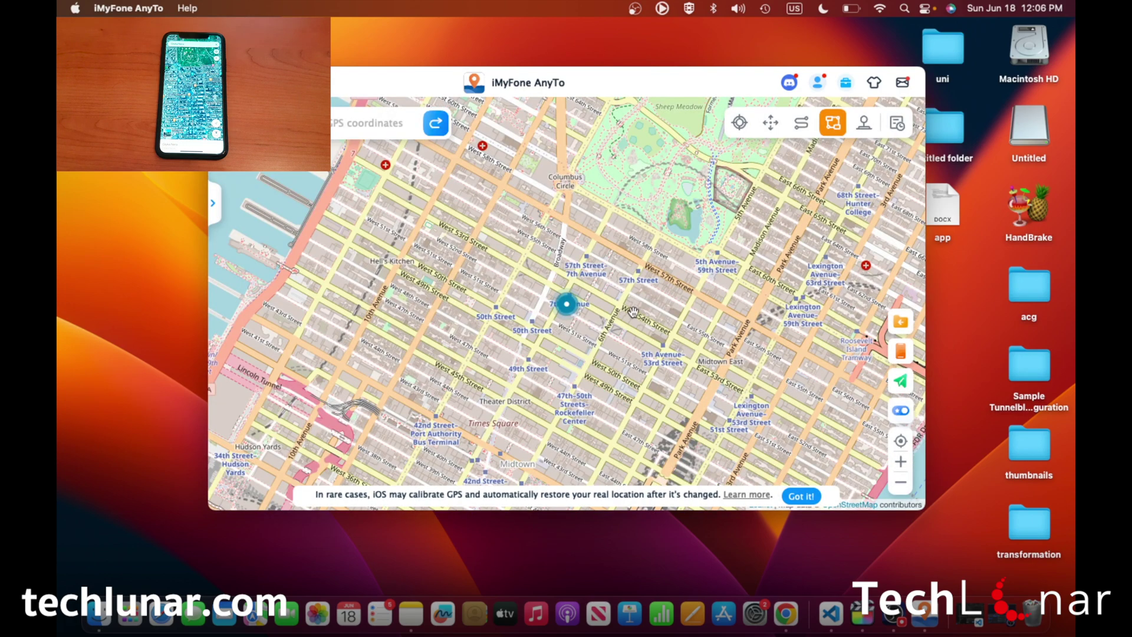
- Add route stops from 5th Avenue-53rd Street northeast via Park and Lexington to 213 East 63rd Street
drag(662, 307, 608, 305)
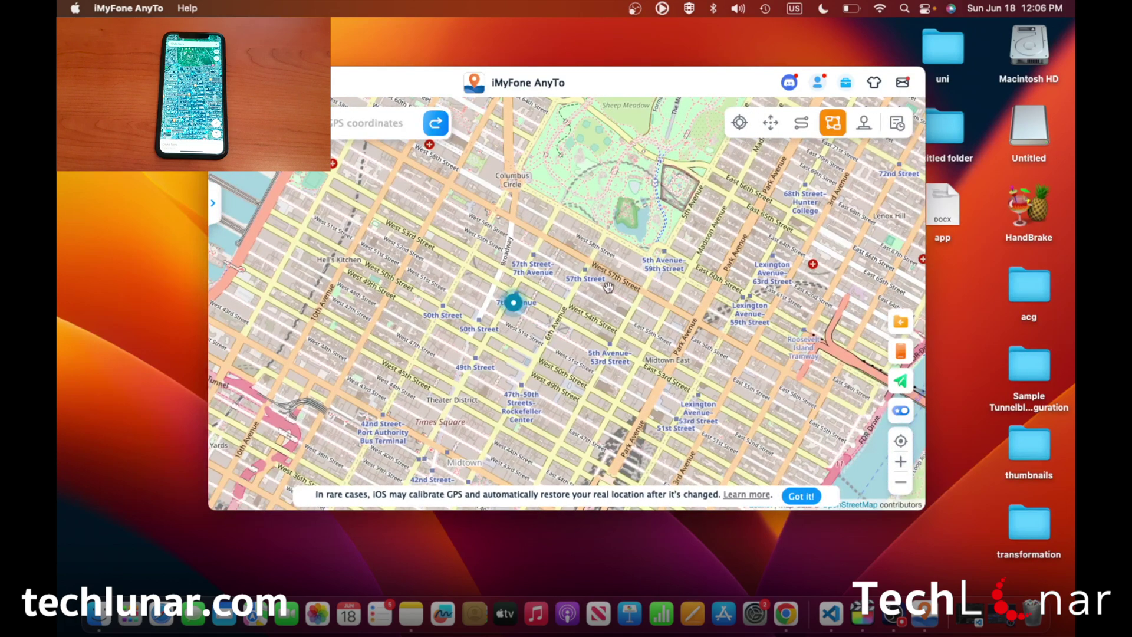
scroll(555, 324, up, 3)
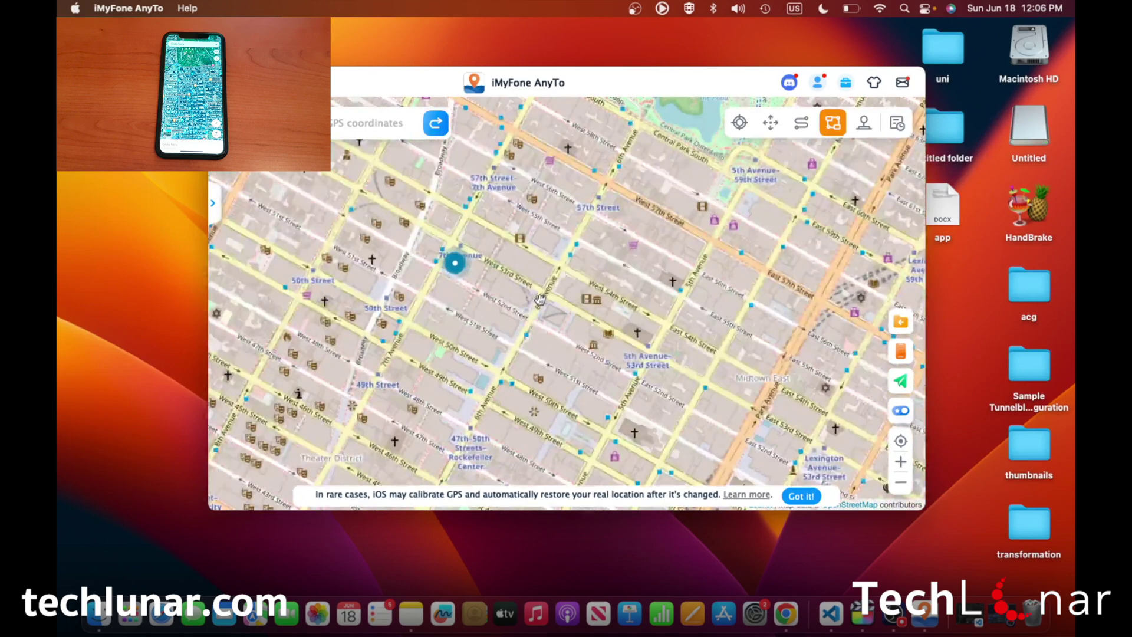
click(651, 347)
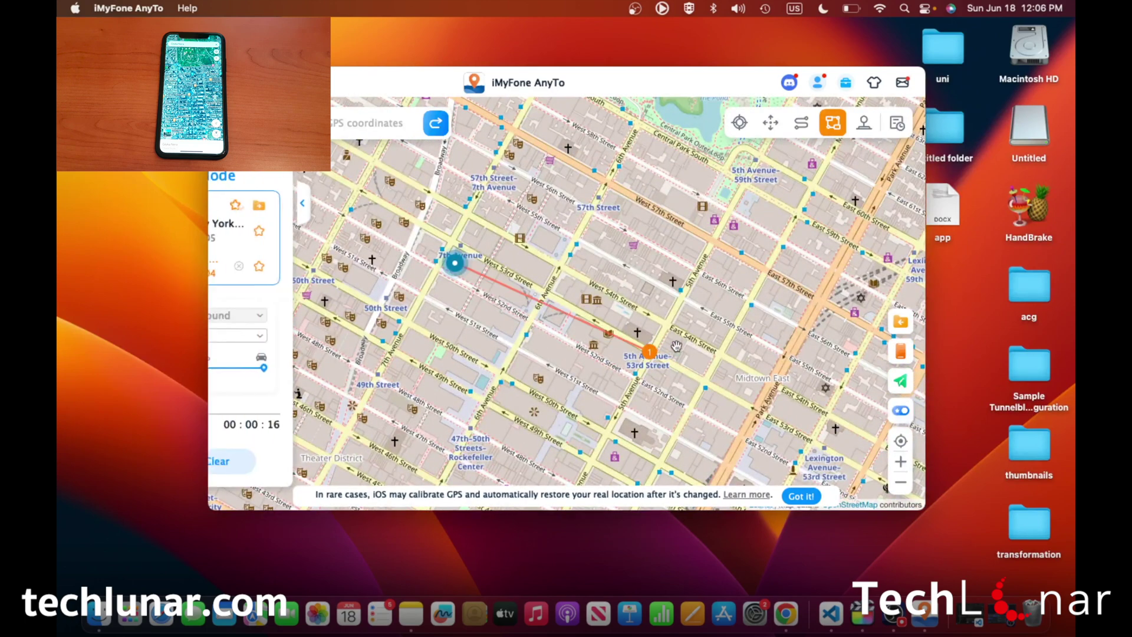
scroll(644, 335, down, 3)
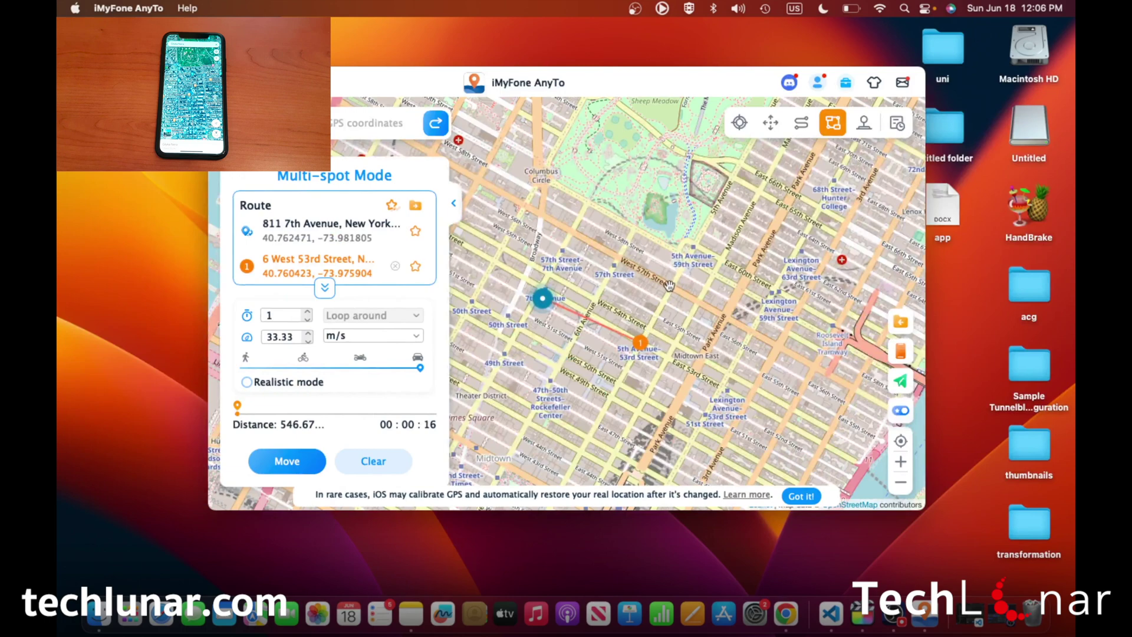
click(669, 286)
drag(669, 288, 636, 279)
click(689, 309)
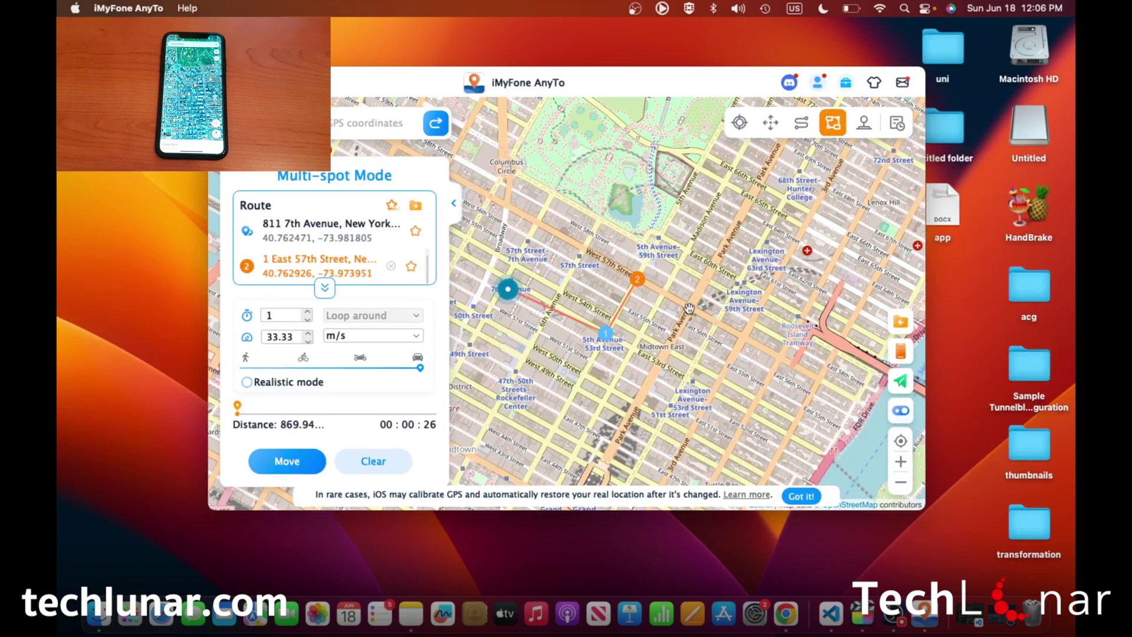
click(716, 266)
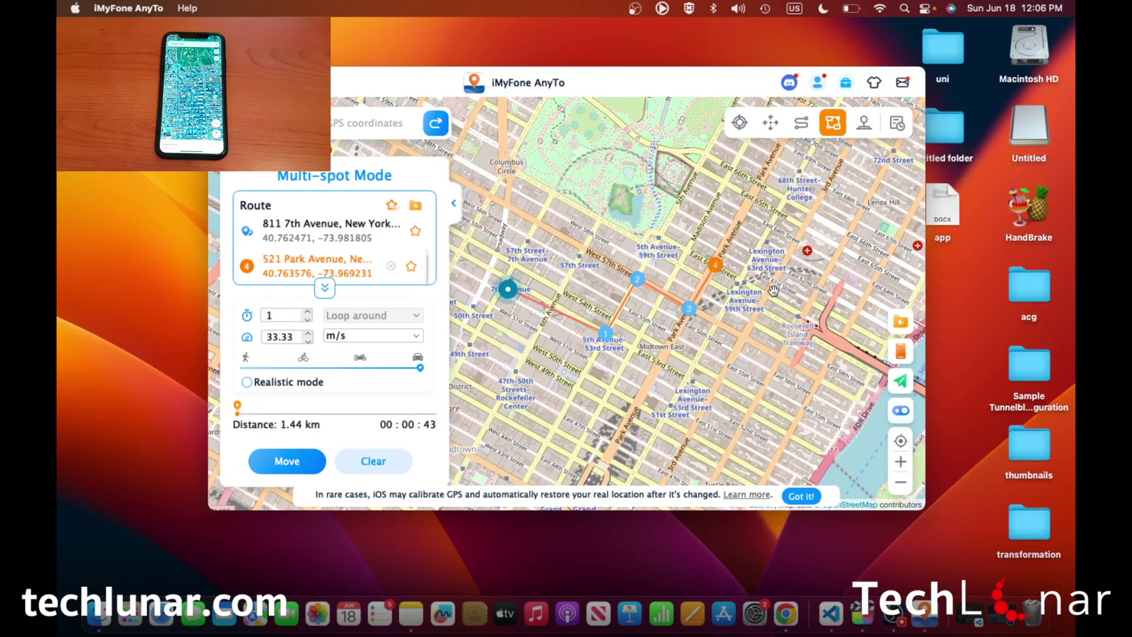
click(763, 297)
click(796, 248)
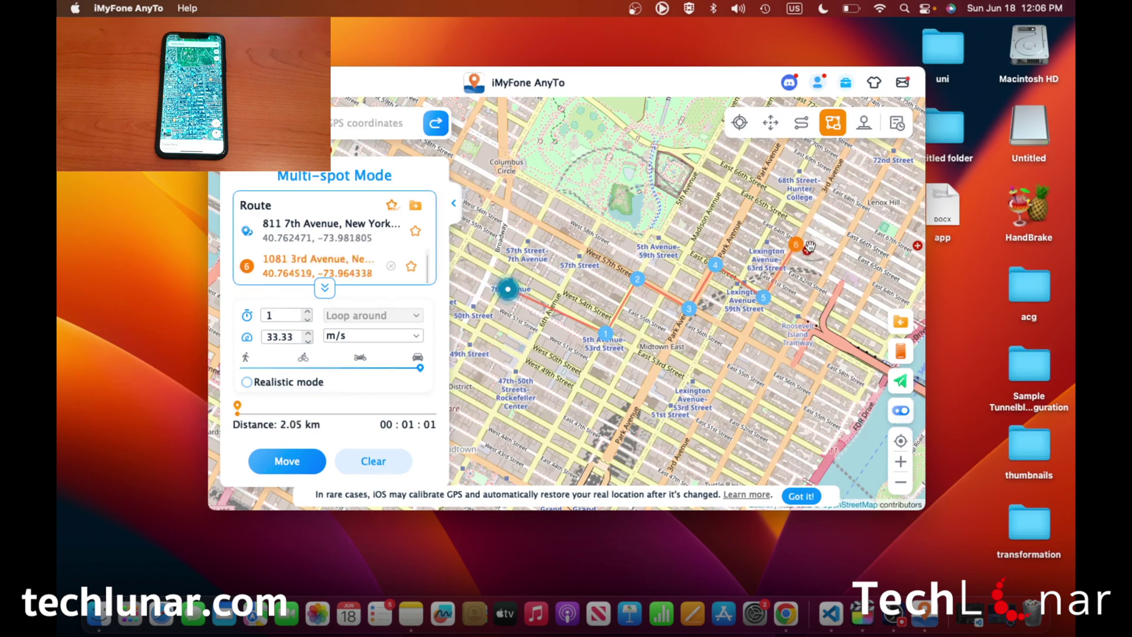
click(809, 254)
click(804, 259)
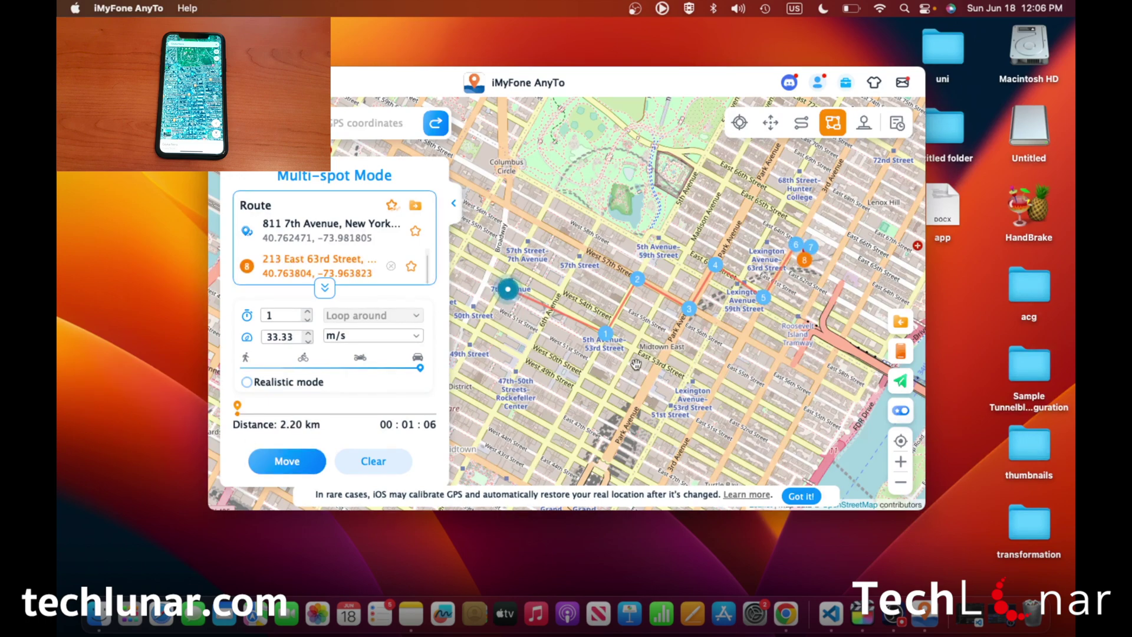
- Add stops back via 890 3rd Avenue, East 53rd and West 50th Street, closing at the start
drag(636, 363, 662, 331)
click(748, 345)
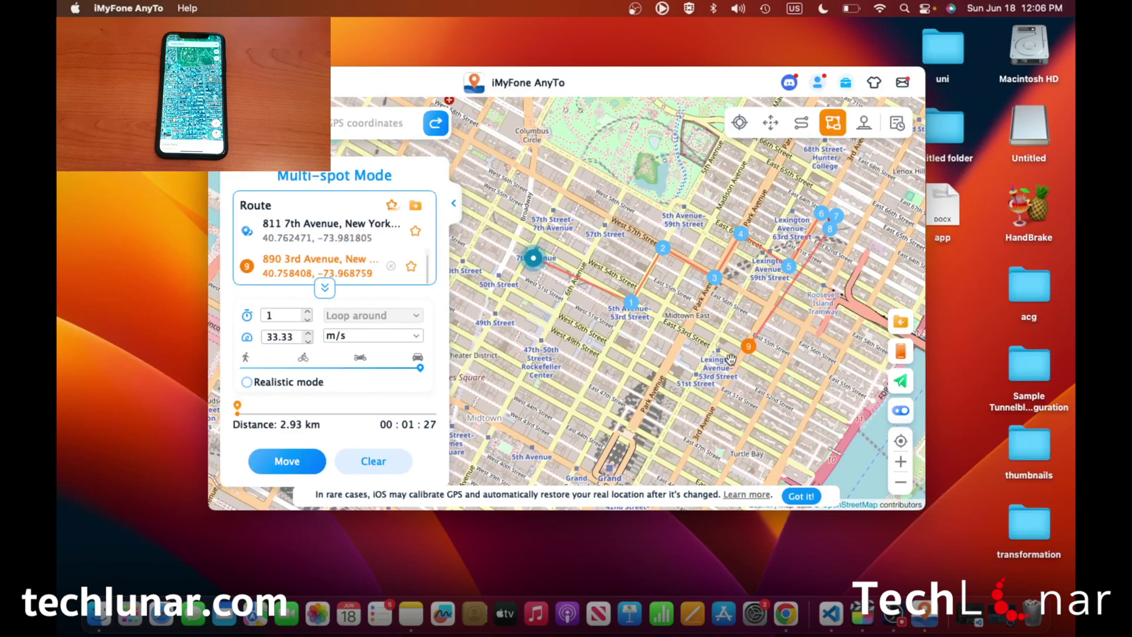
click(720, 334)
click(714, 349)
click(658, 318)
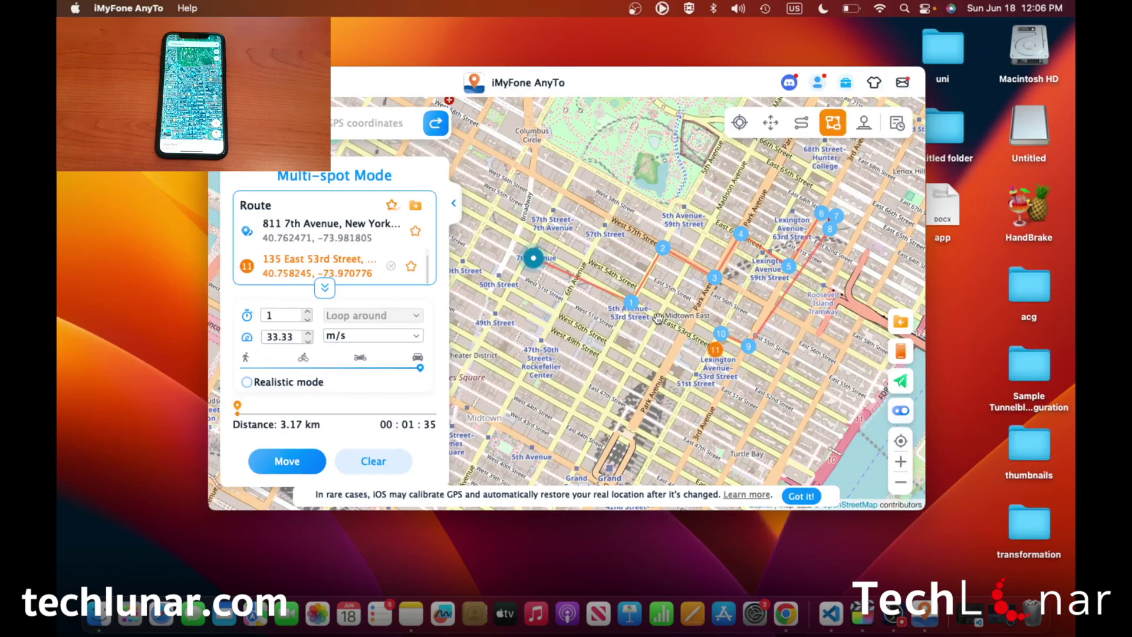
click(638, 358)
click(512, 290)
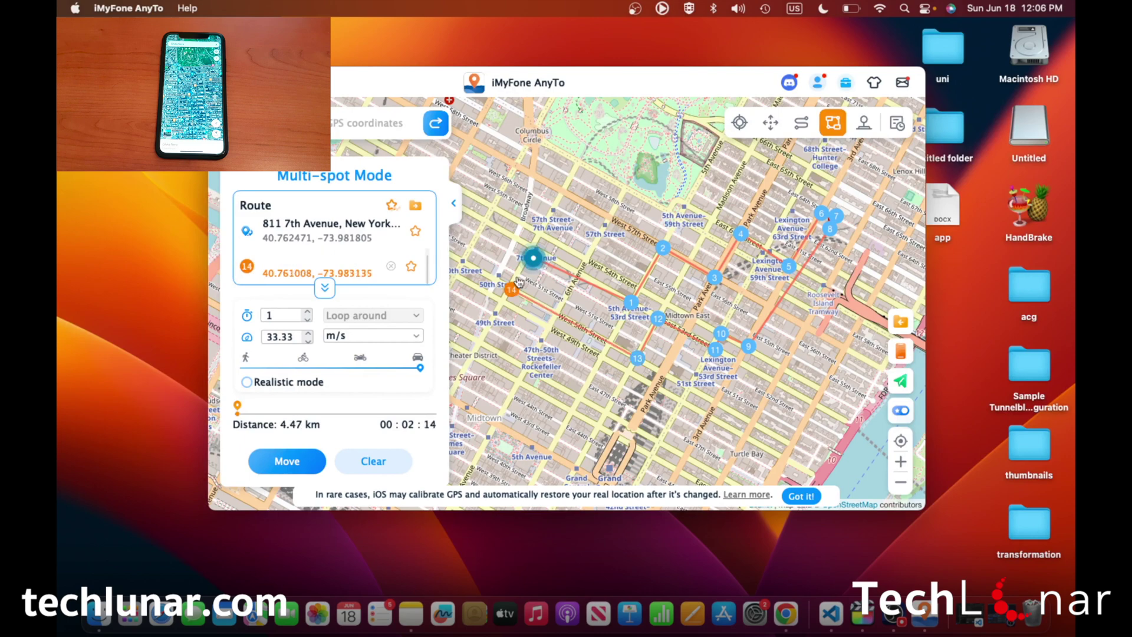
click(533, 259)
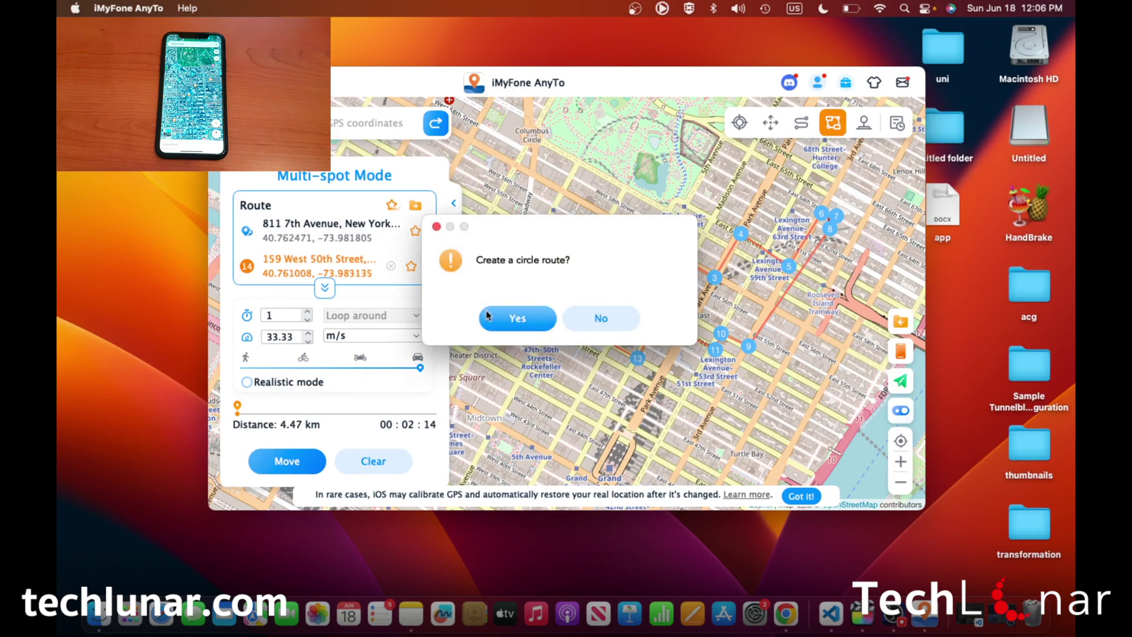
- Accept the 4.66 km circle route and start the location moving around it, following on the map
click(540, 319)
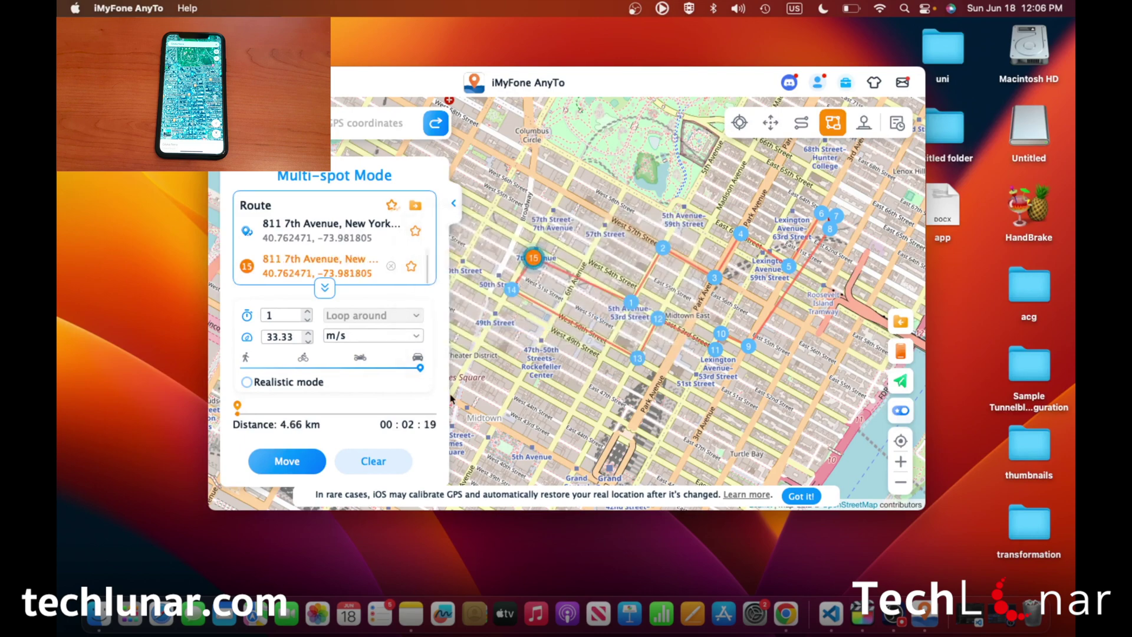
click(304, 469)
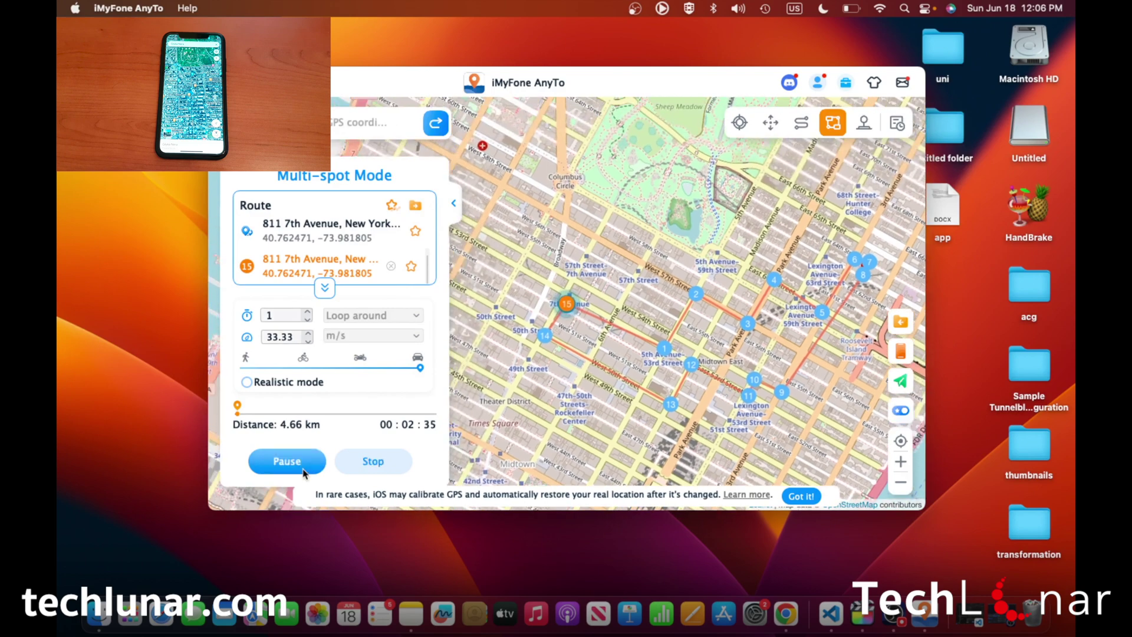
scroll(587, 325, up, 2)
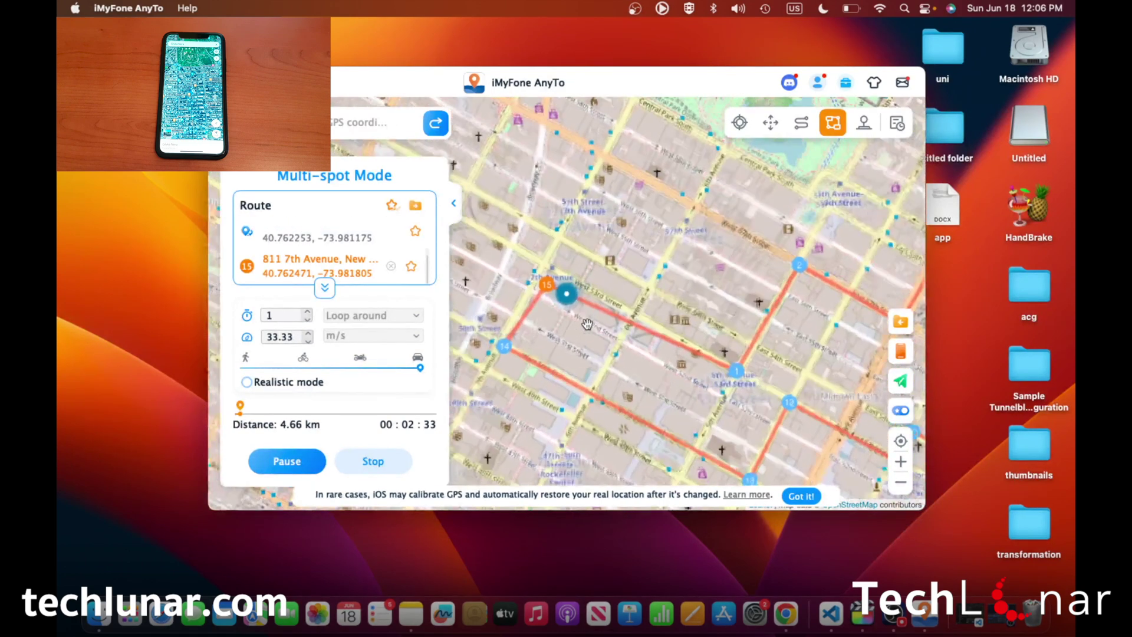
scroll(587, 325, down, 2)
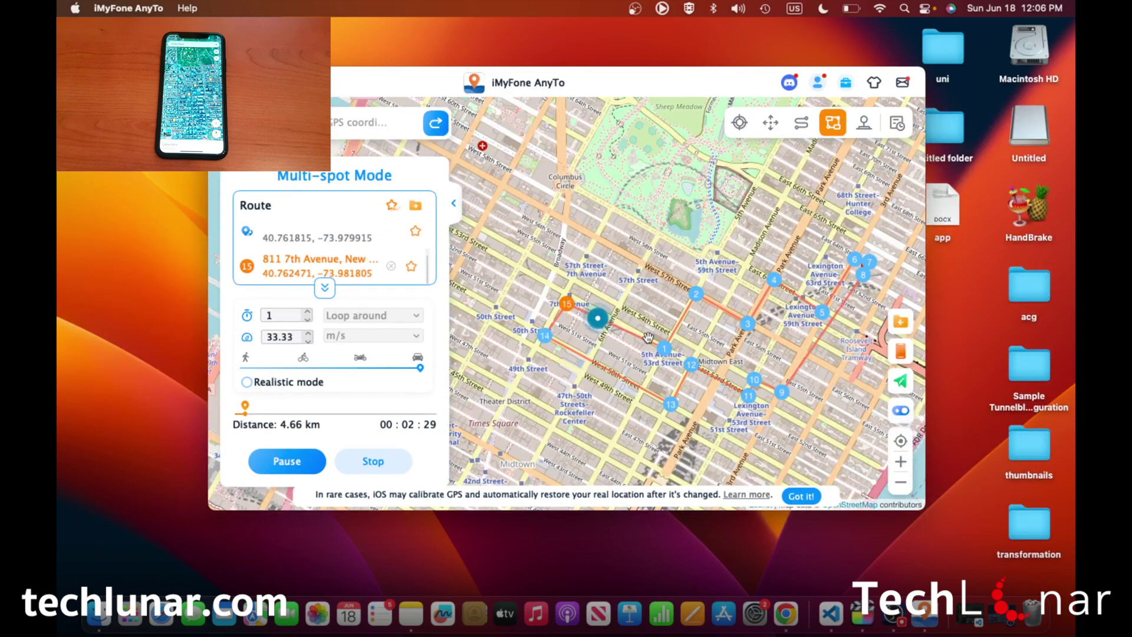
drag(654, 354, 605, 341)
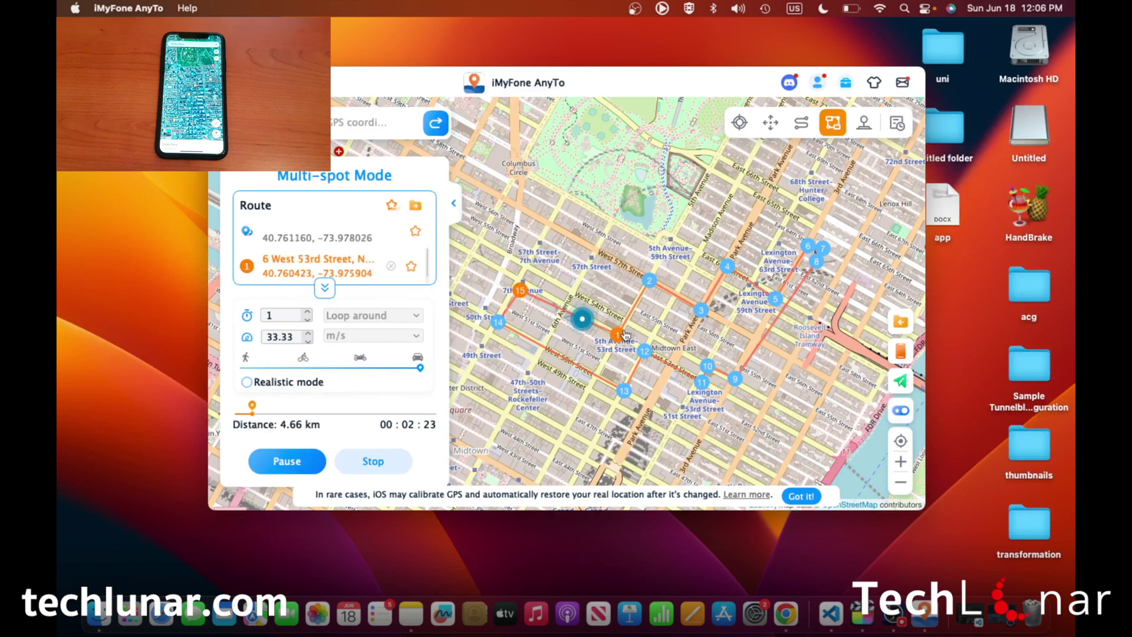
scroll(604, 322, up, 3)
scroll(757, 293, down, 3)
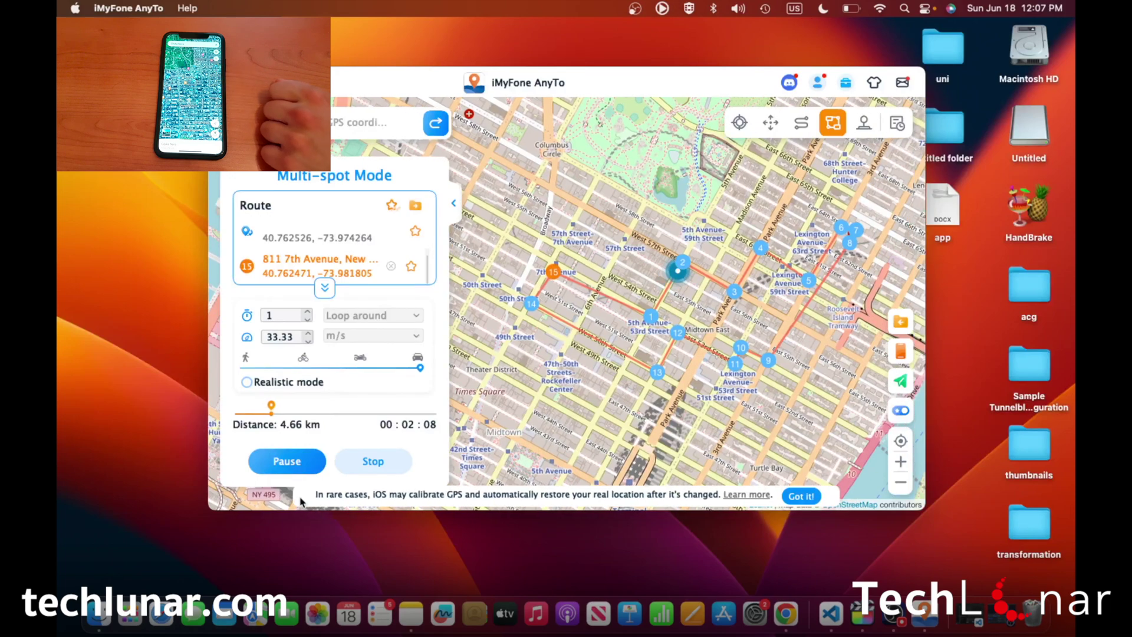
- Pause the looped route, then stop it early and confirm
click(309, 456)
click(366, 463)
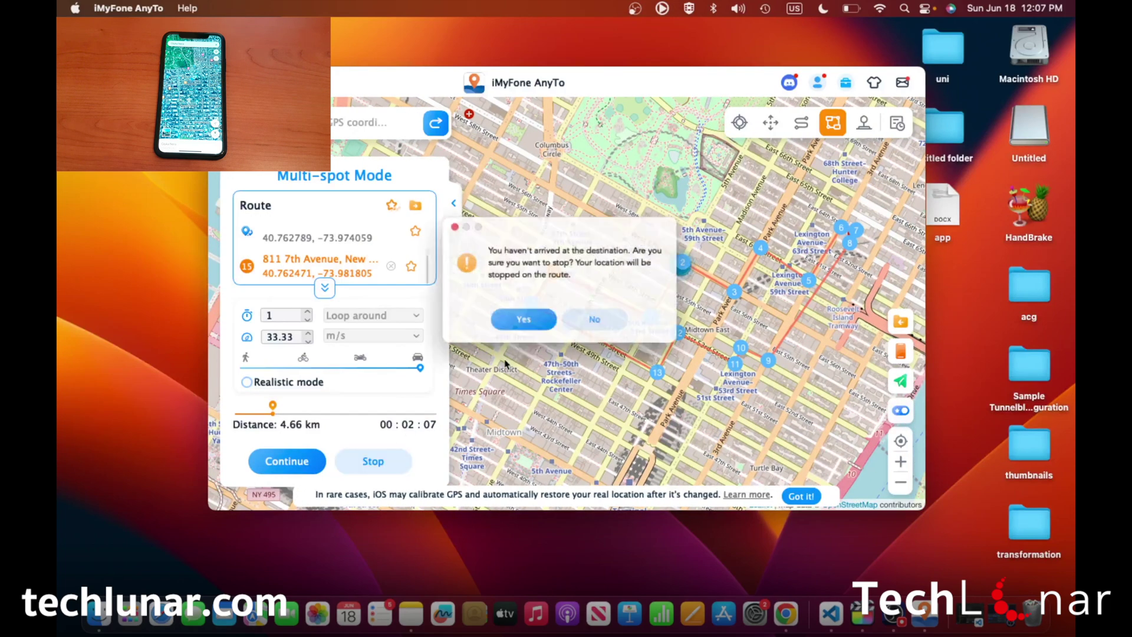
click(521, 323)
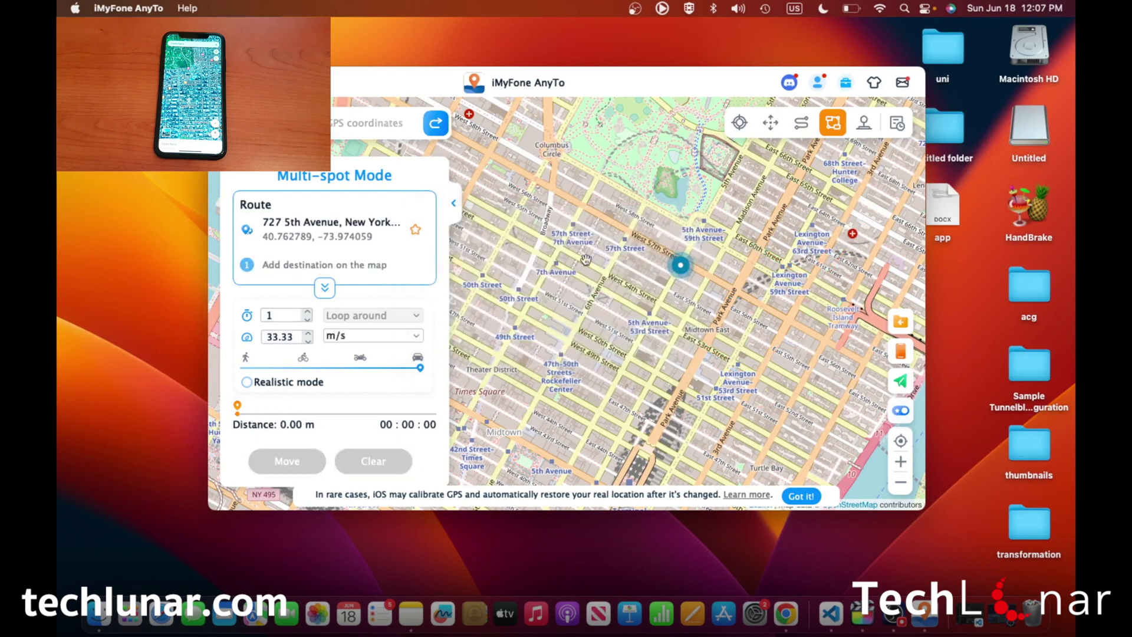
- Teleport the location to The Midas Exchange near 7th Avenue, confirming past the warning
click(740, 123)
drag(554, 269, 592, 283)
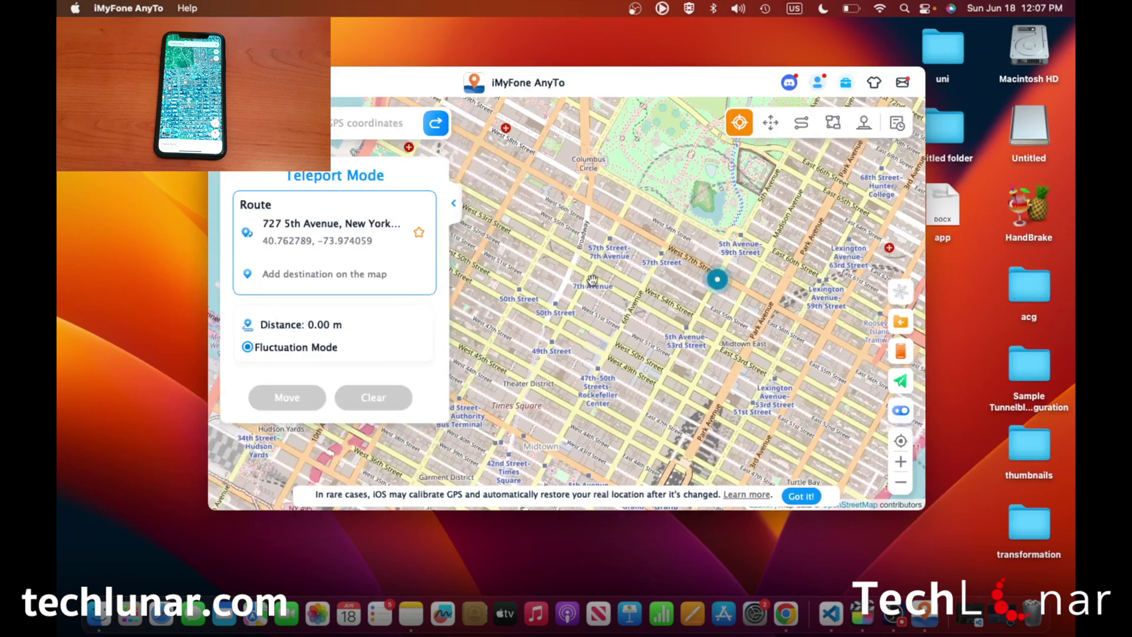
scroll(590, 283, up, 3)
click(593, 276)
click(288, 397)
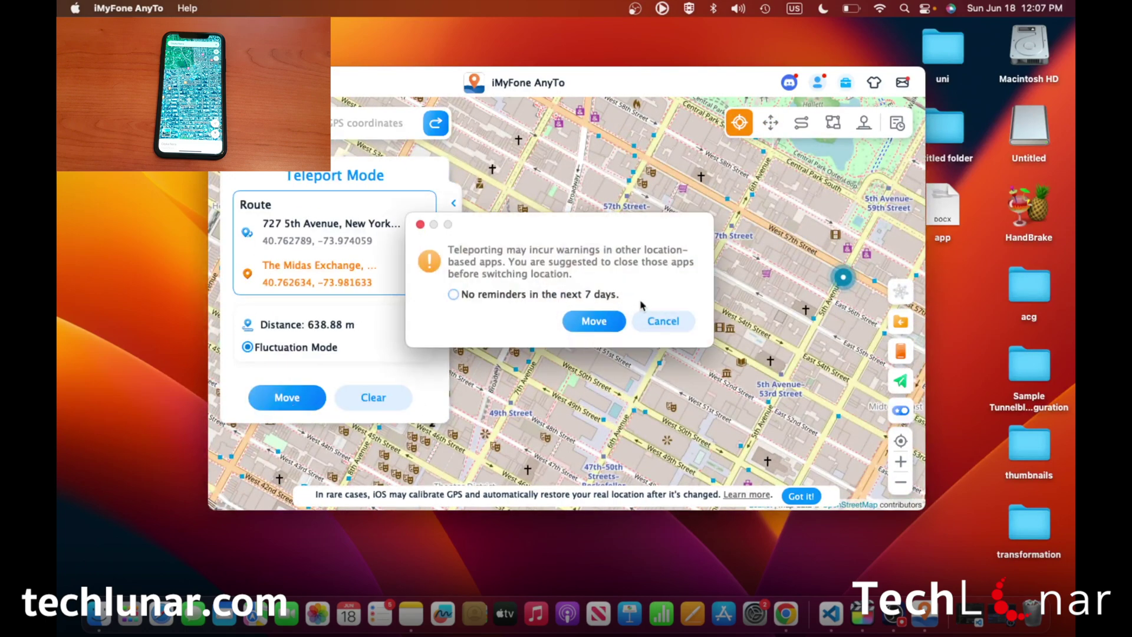
click(589, 321)
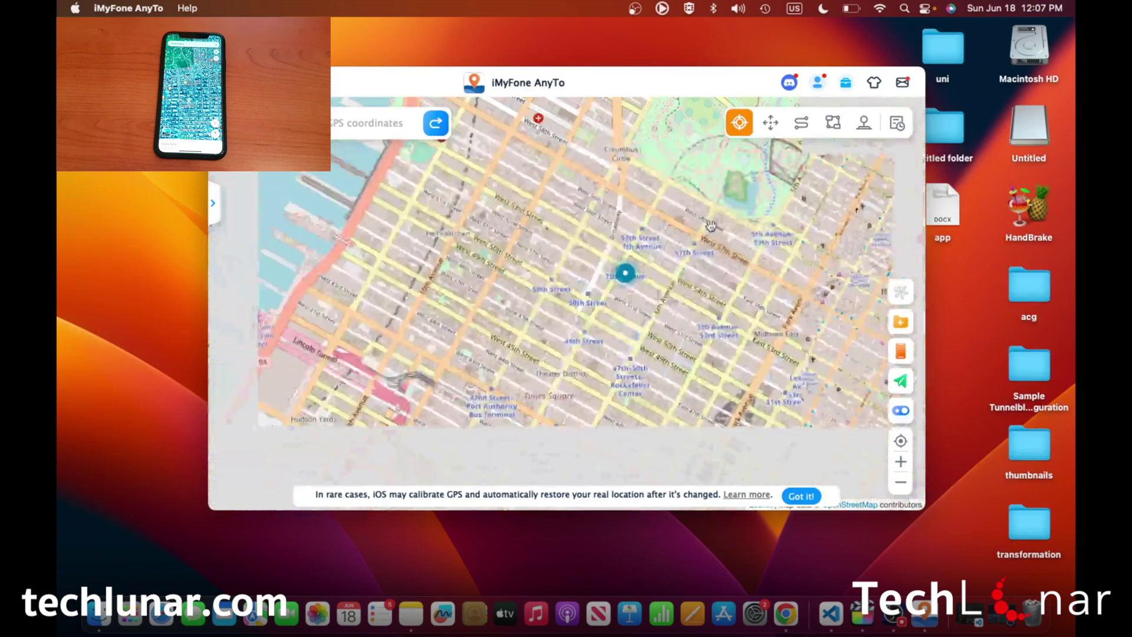
- Switch to Joystick Mode, zoom in, and point the heading north
click(862, 124)
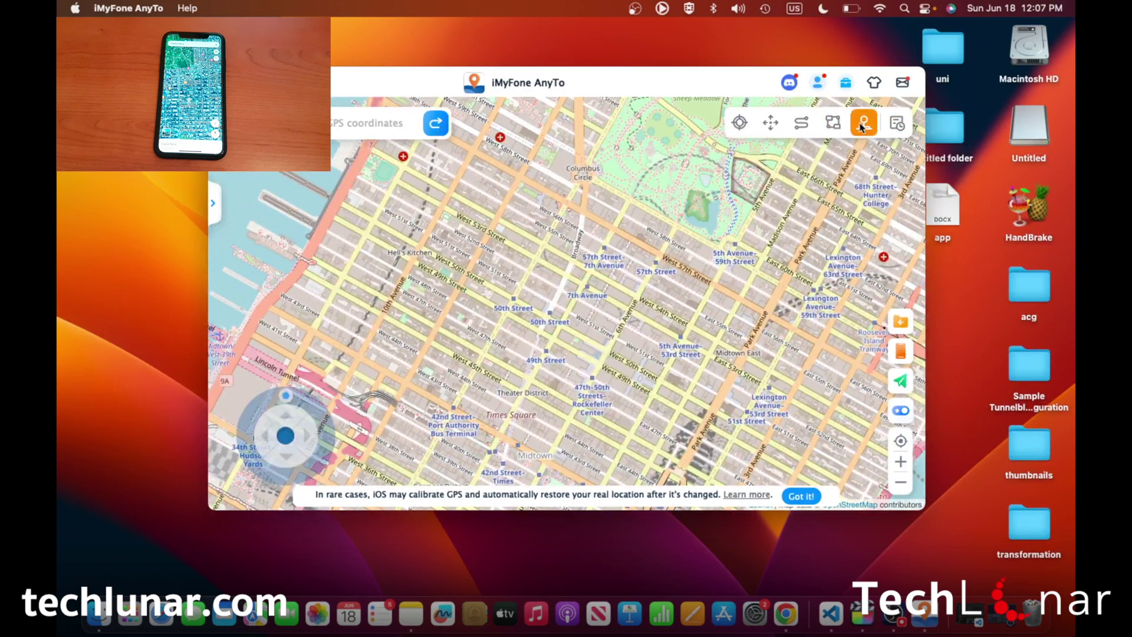
scroll(583, 298, up, 5)
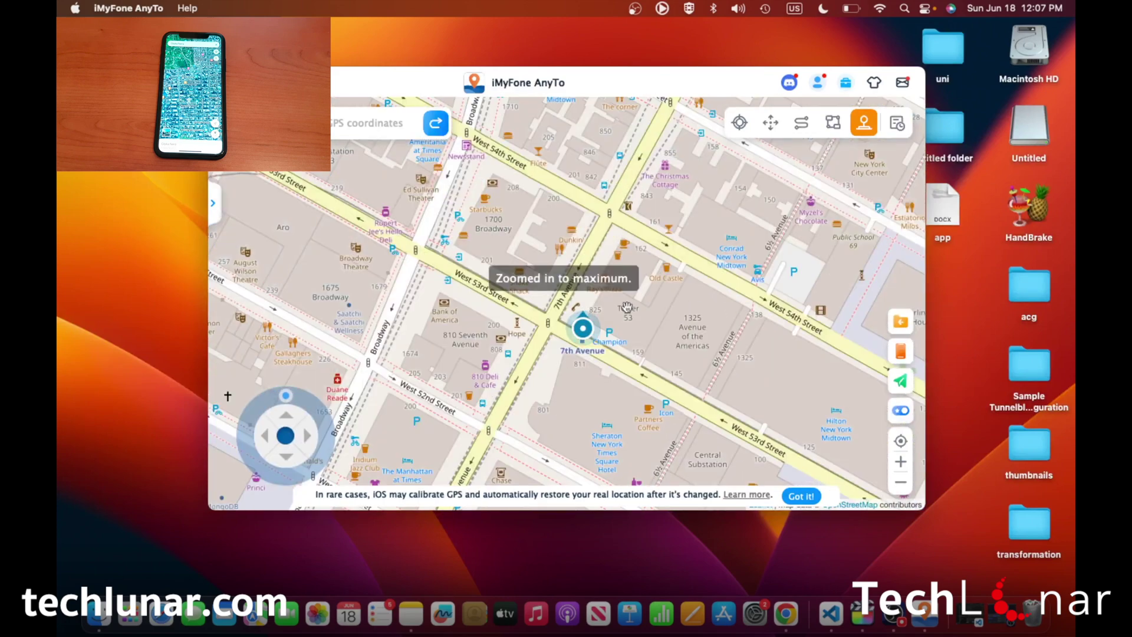
scroll(569, 348, up, 2)
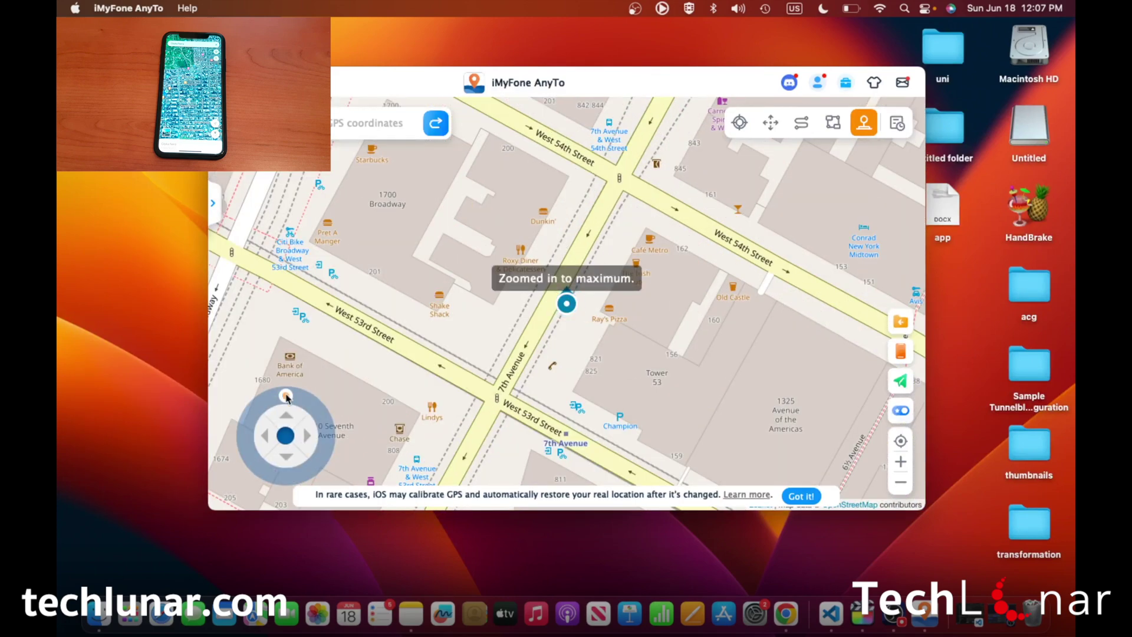
click(285, 418)
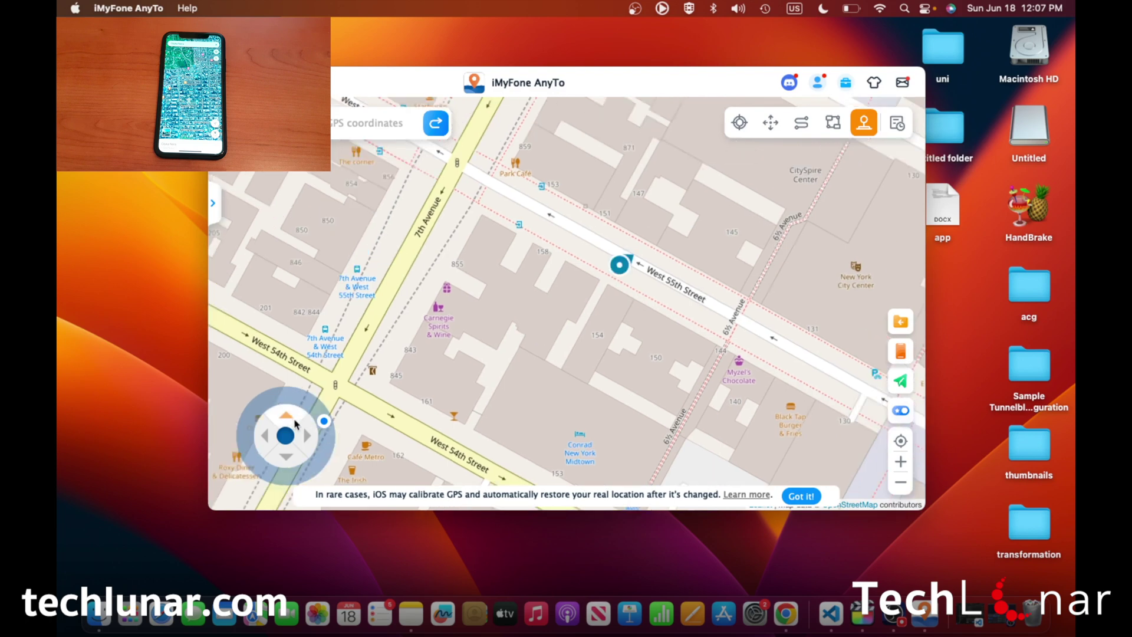
- Move at 33.33 m/s, steer southeast with the joystick, then stop and collapse the settings
click(864, 123)
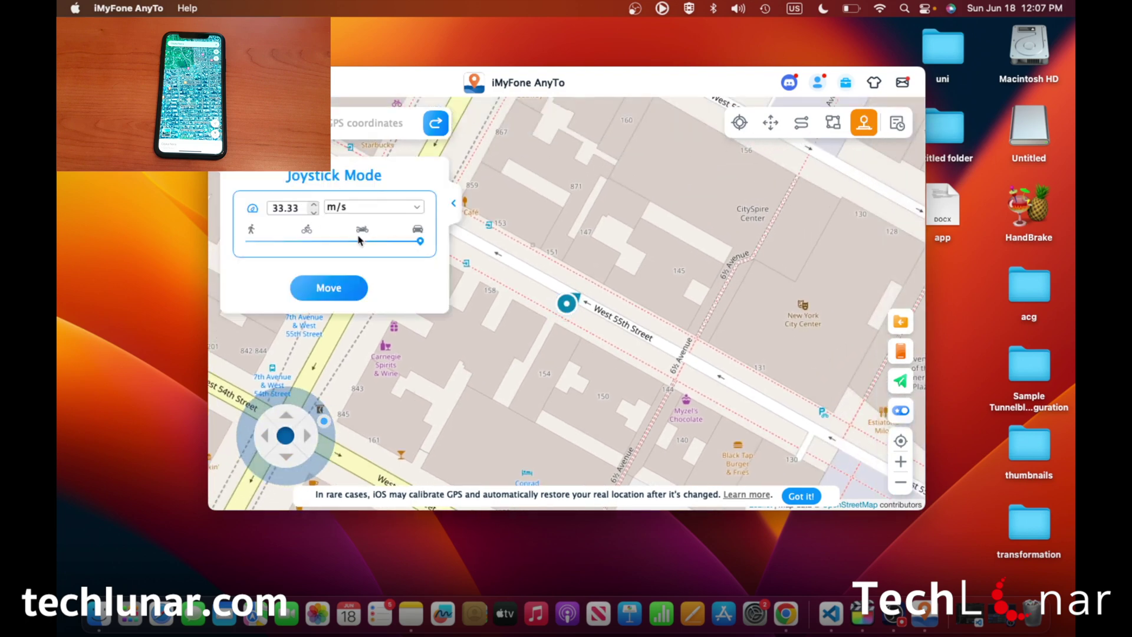
click(330, 288)
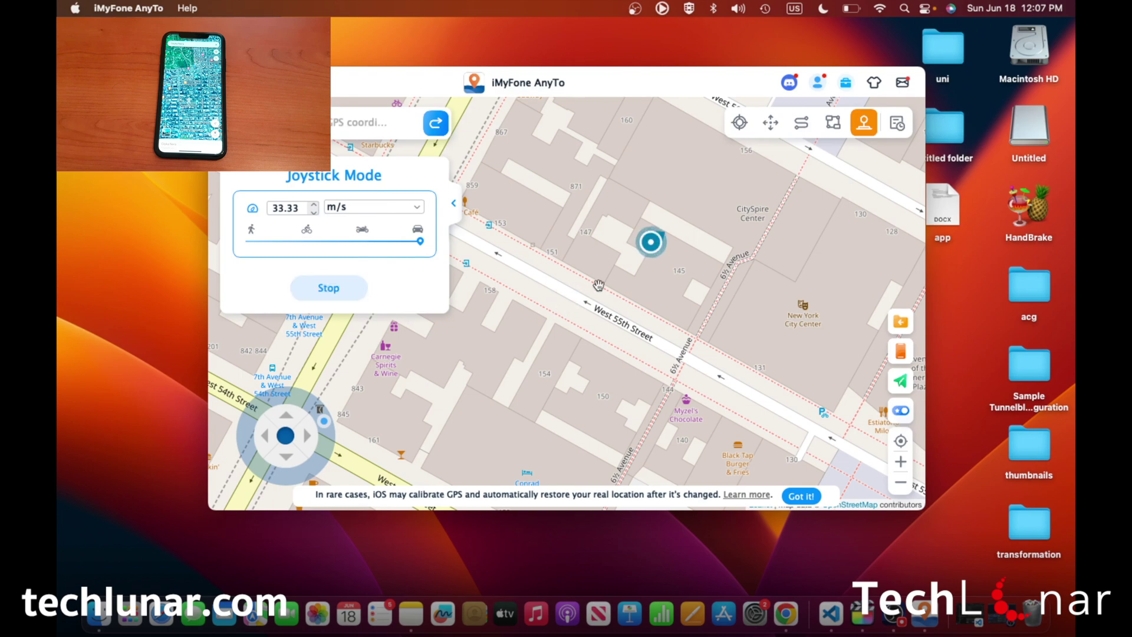
scroll(530, 286, down, 5)
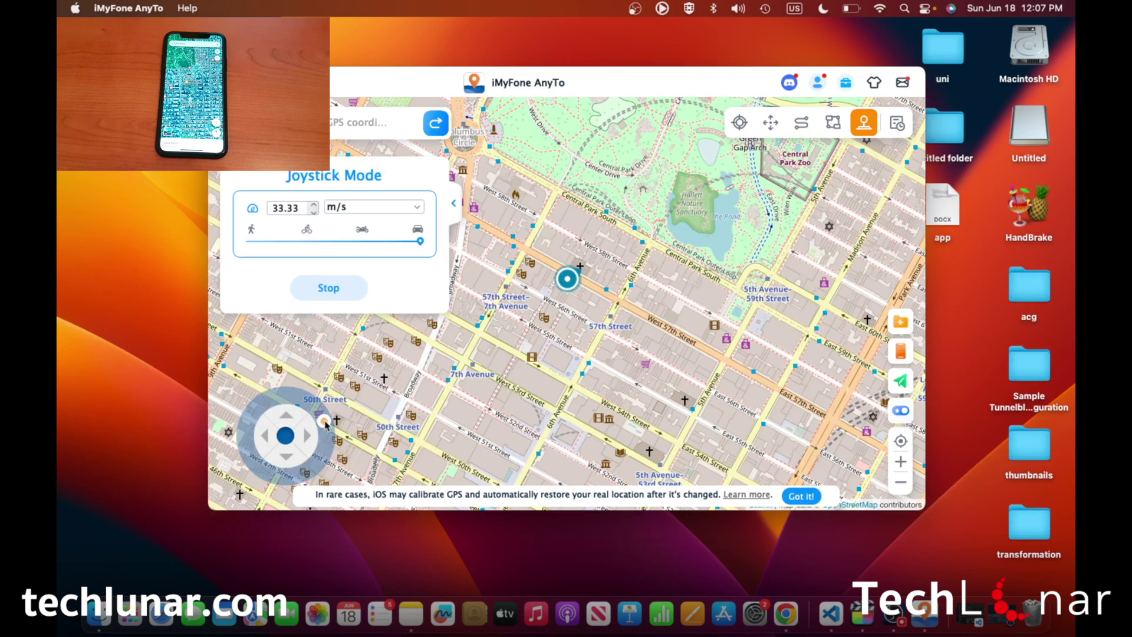
drag(326, 424, 310, 480)
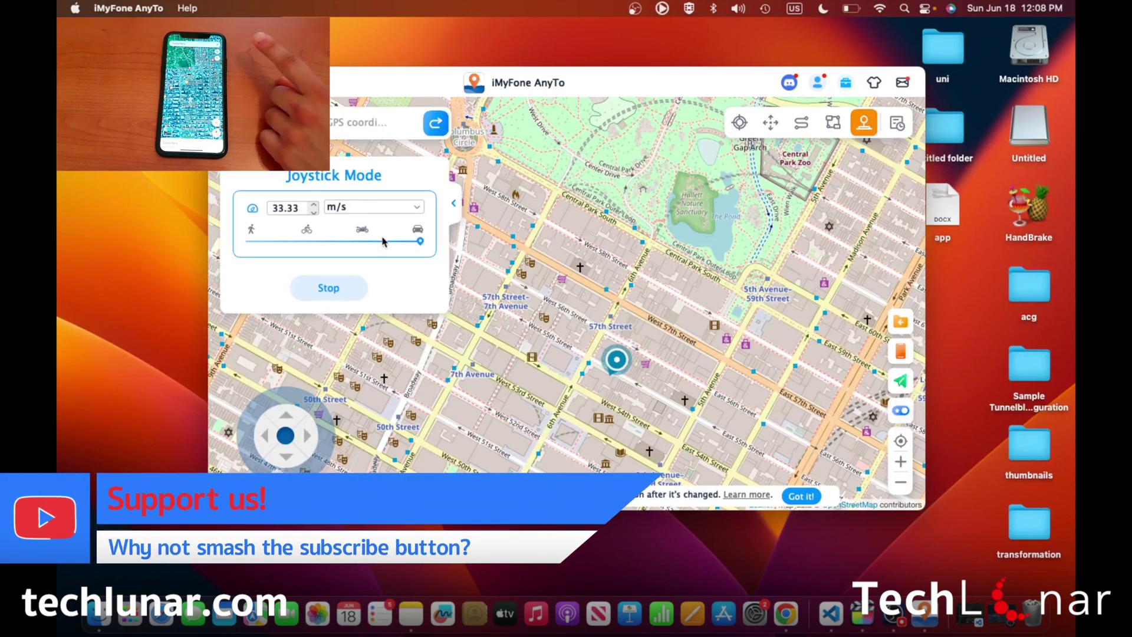
click(341, 291)
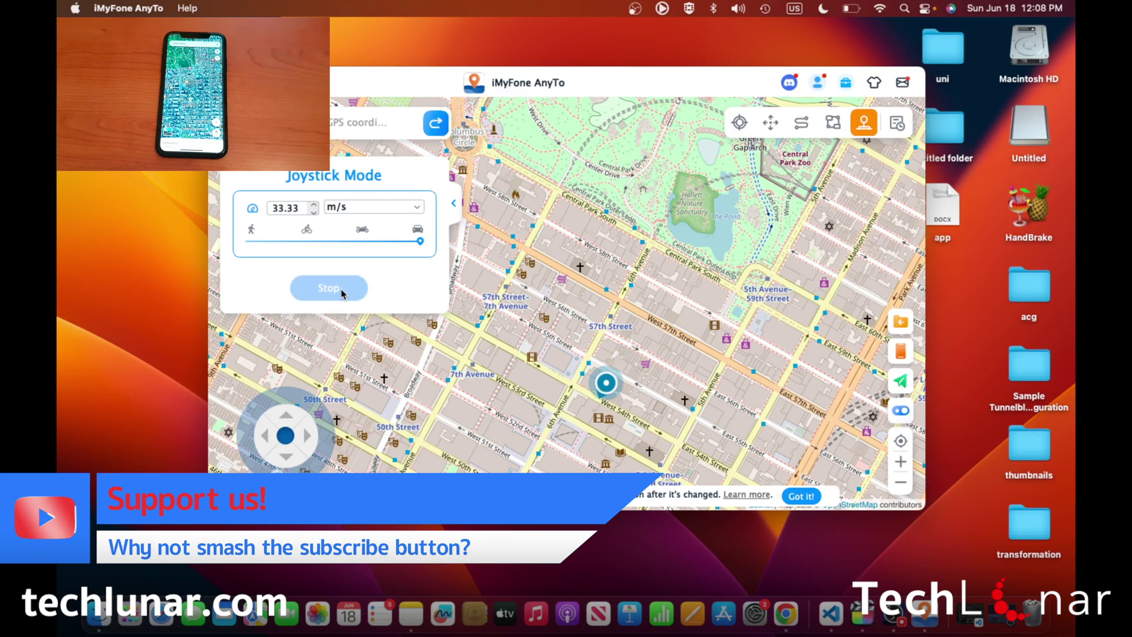
click(456, 205)
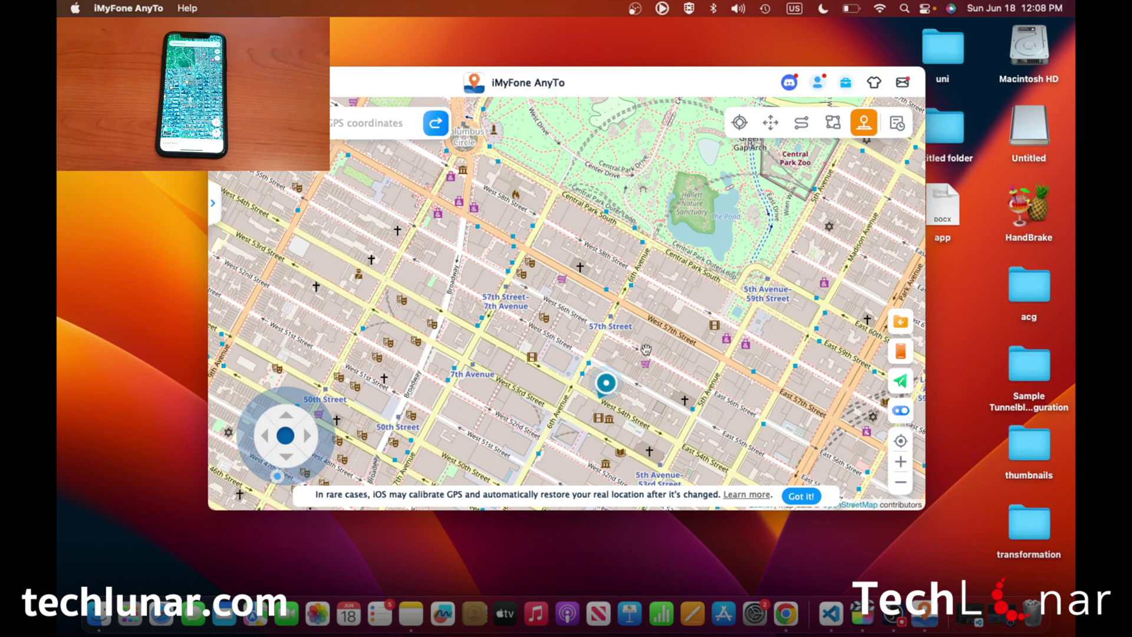
drag(646, 349, 633, 332)
- Browse the Historical Records list of past locations and close it
click(897, 123)
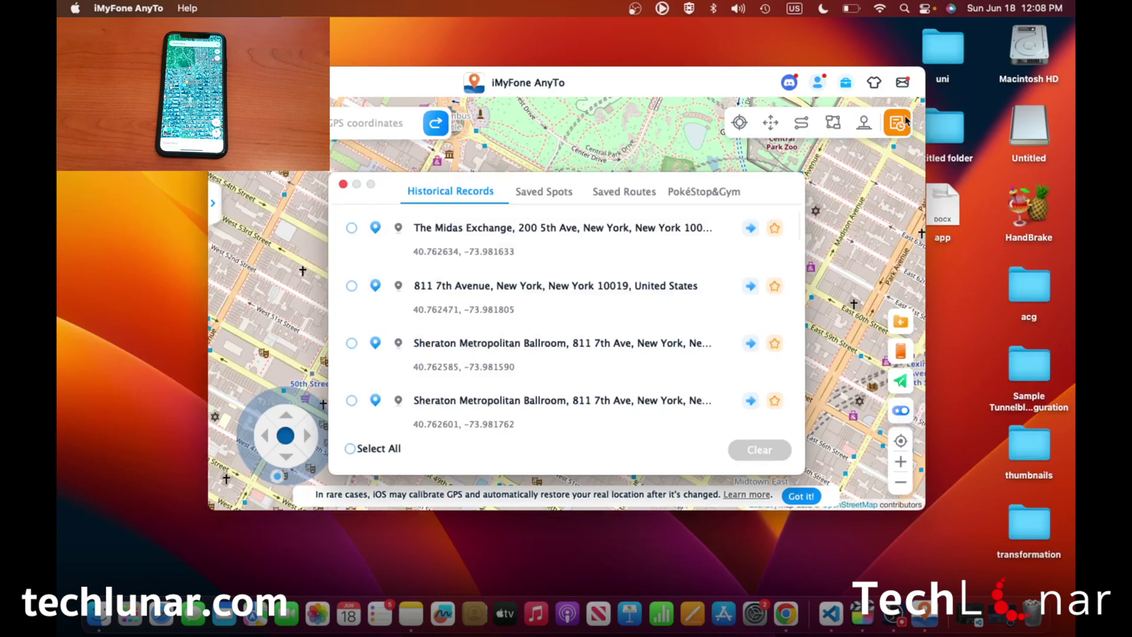
scroll(521, 289, down, 1)
scroll(521, 290, down, 4)
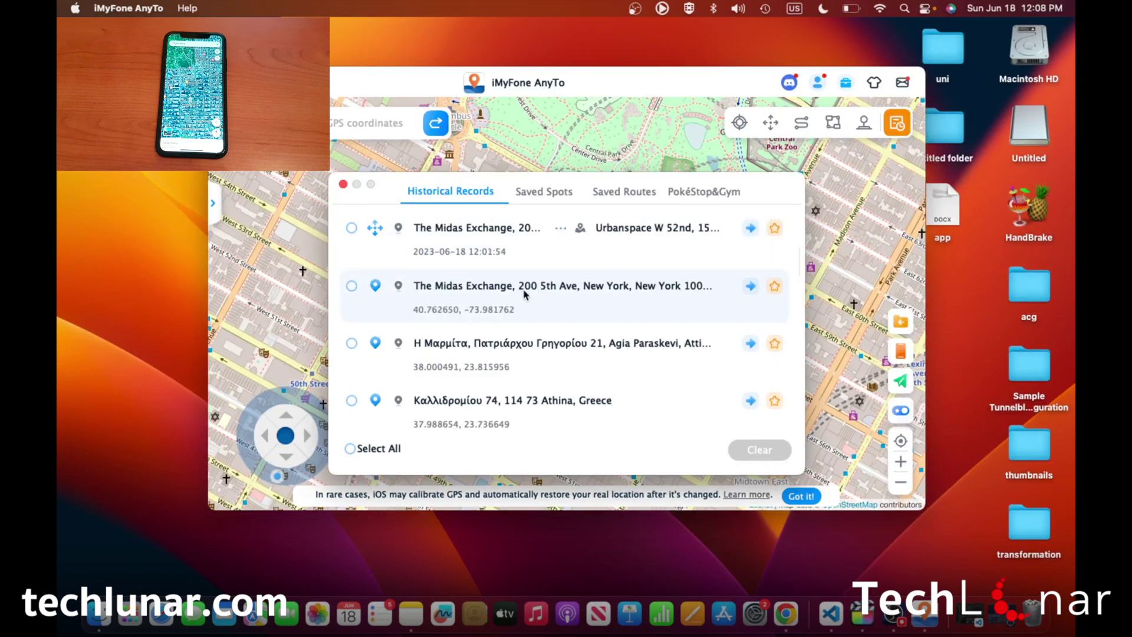
scroll(523, 289, up, 5)
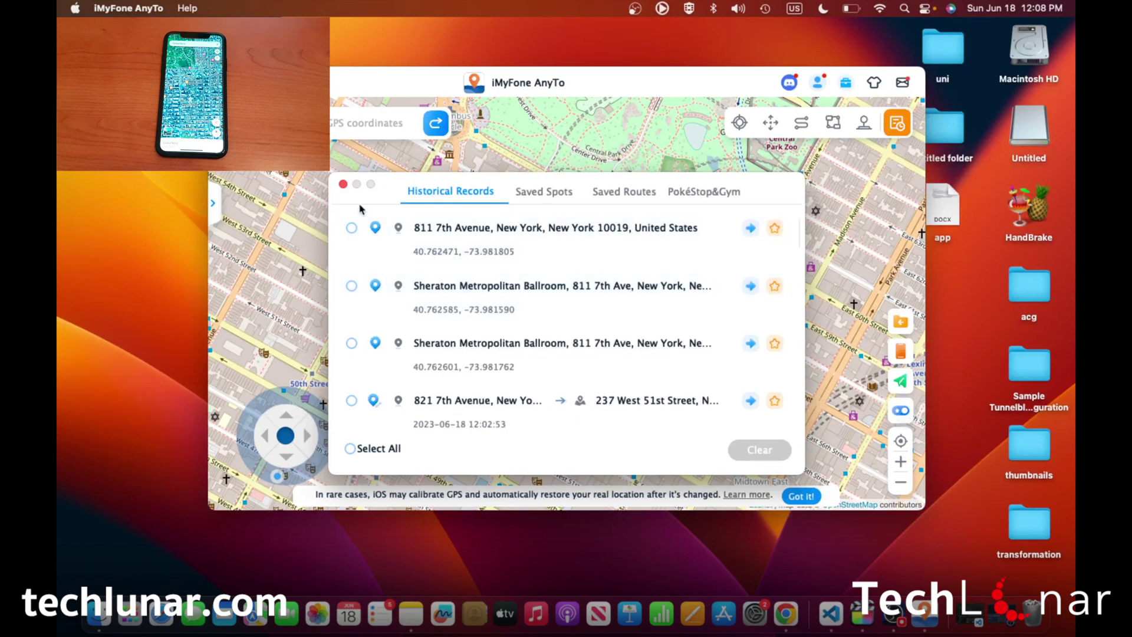
click(343, 185)
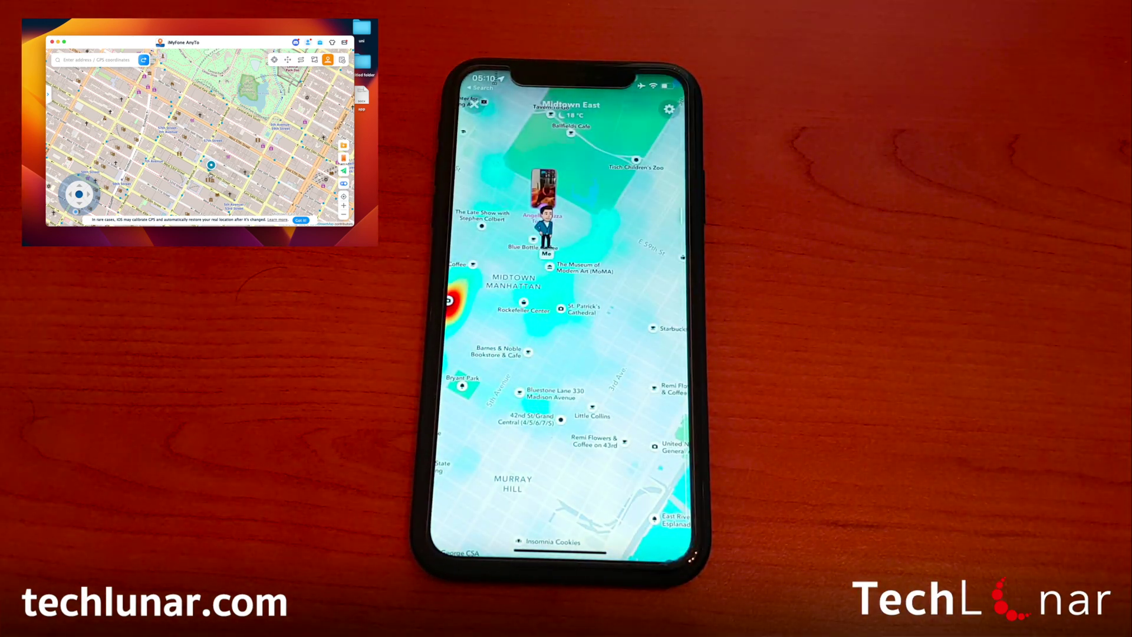
- Switch to Two-spot Mode and start a route toward a Fifth Avenue destination
click(274, 60)
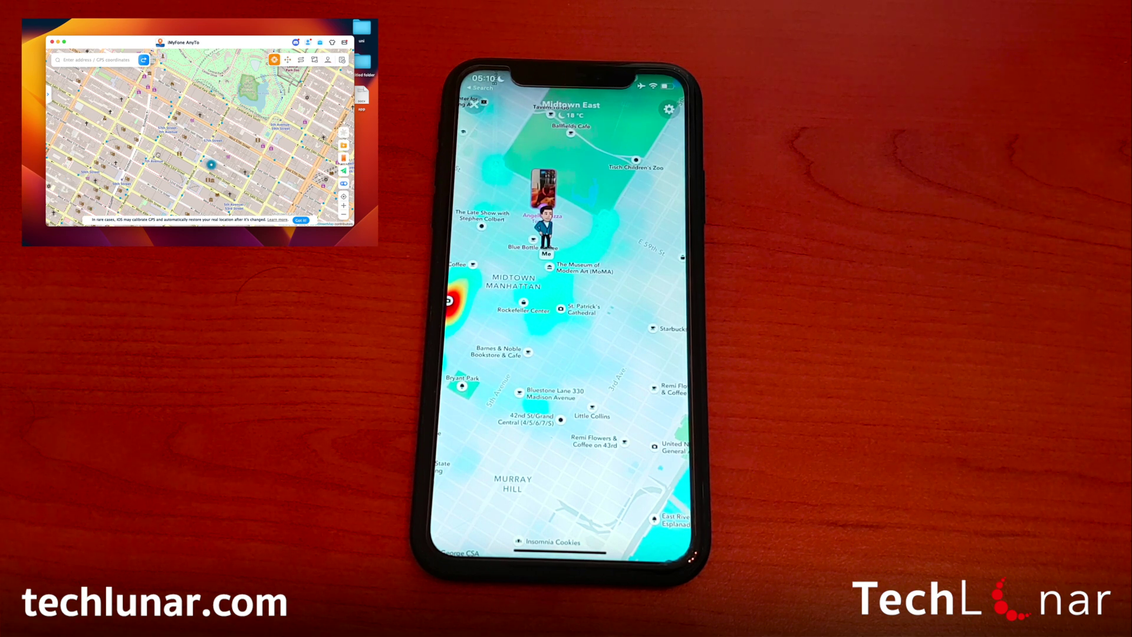
click(153, 161)
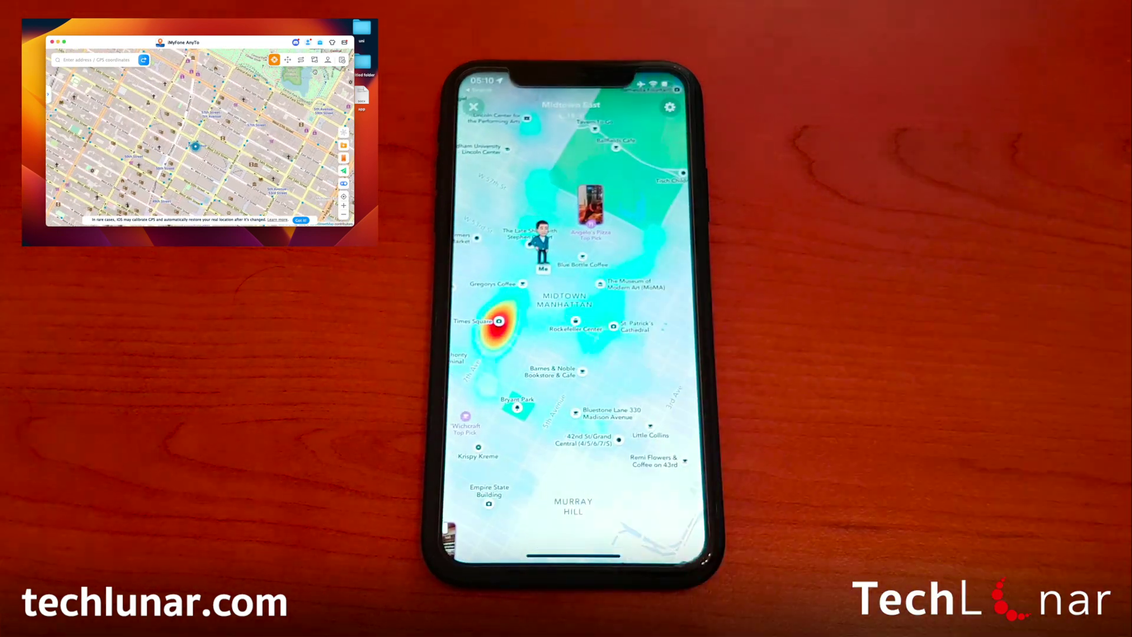
click(302, 59)
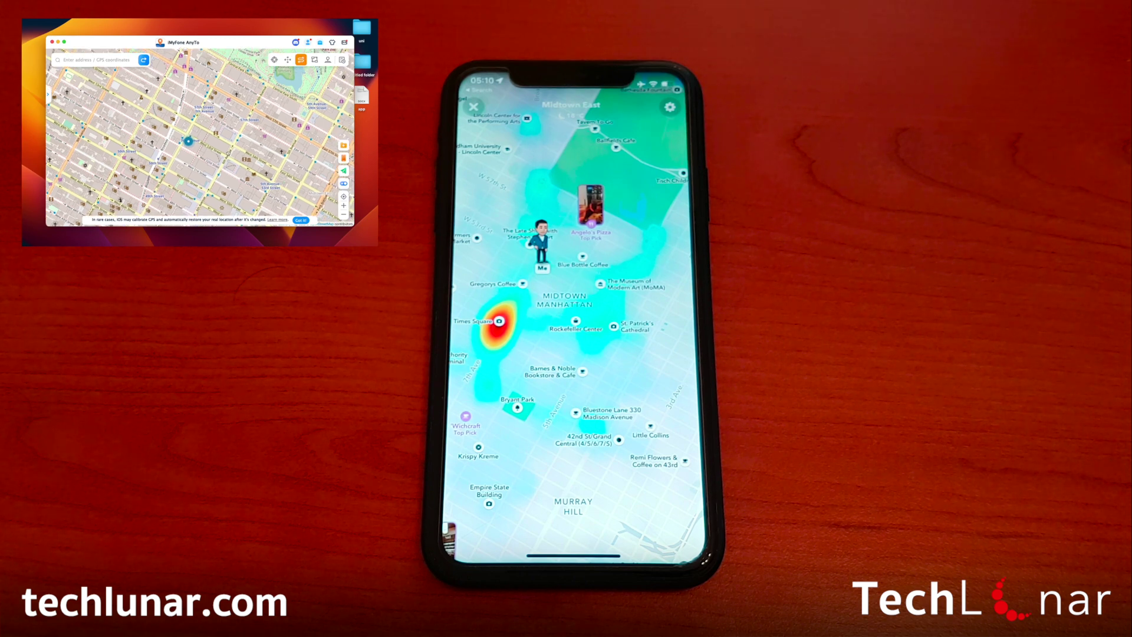
click(50, 96)
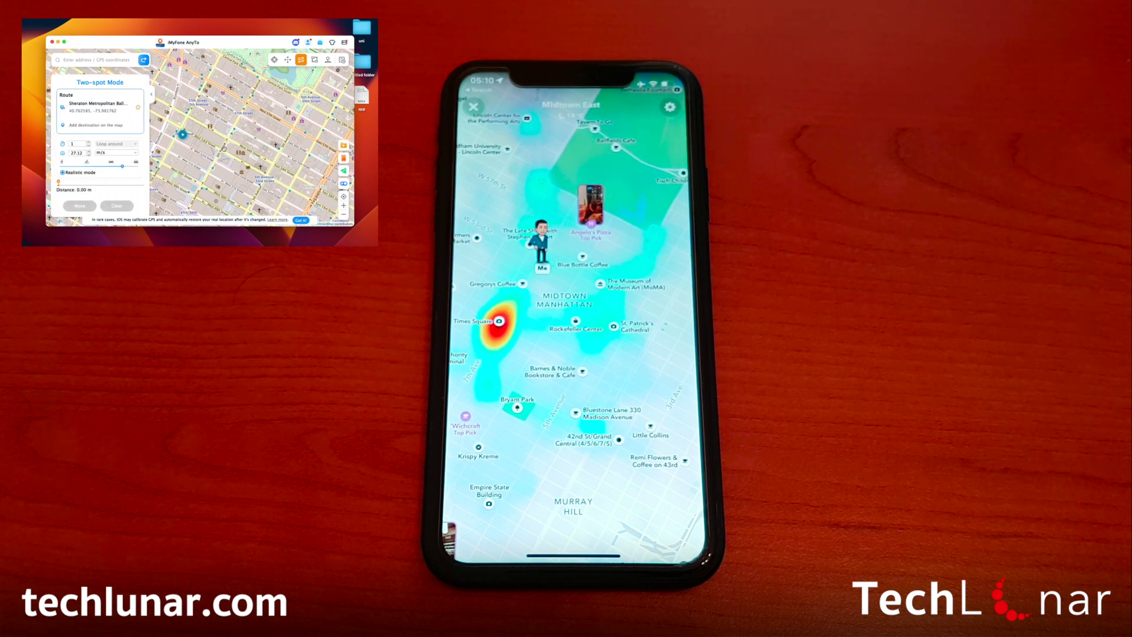
click(277, 146)
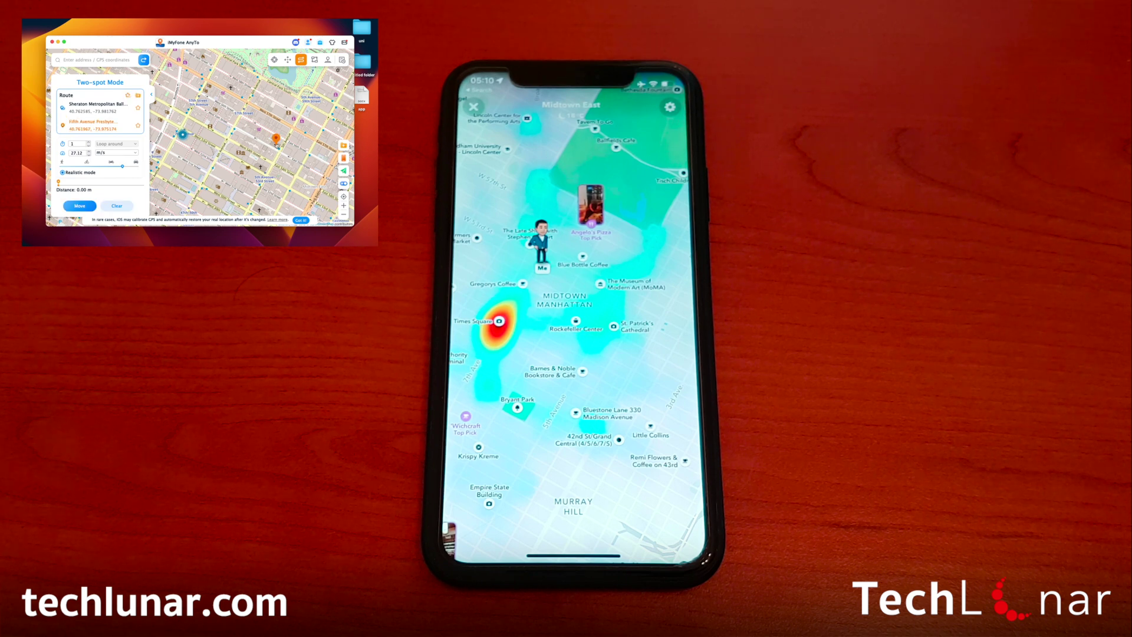
click(78, 206)
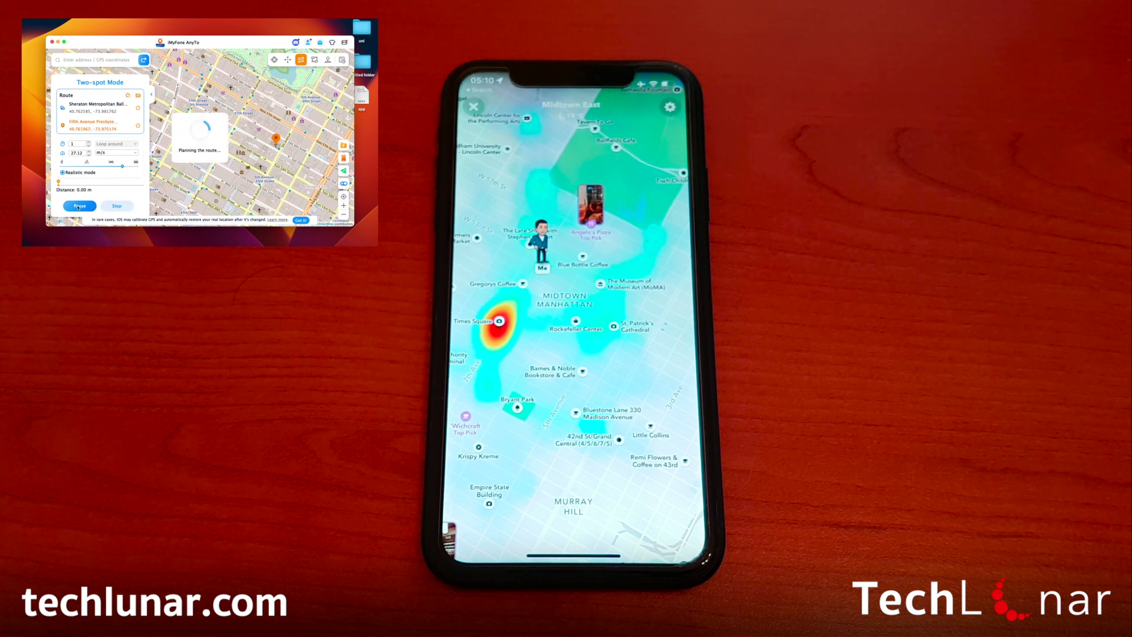